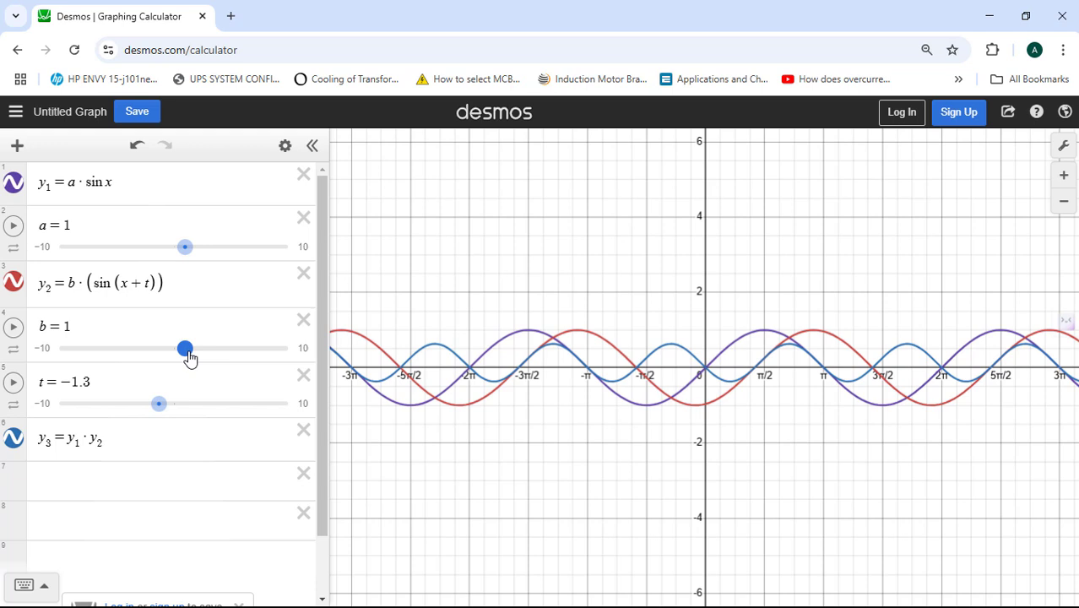
Step: Hide the y₂ and y₁ curves, leaving the product curve y₃ plotted
{"action": "left_click", "coordinate": [13, 282]}
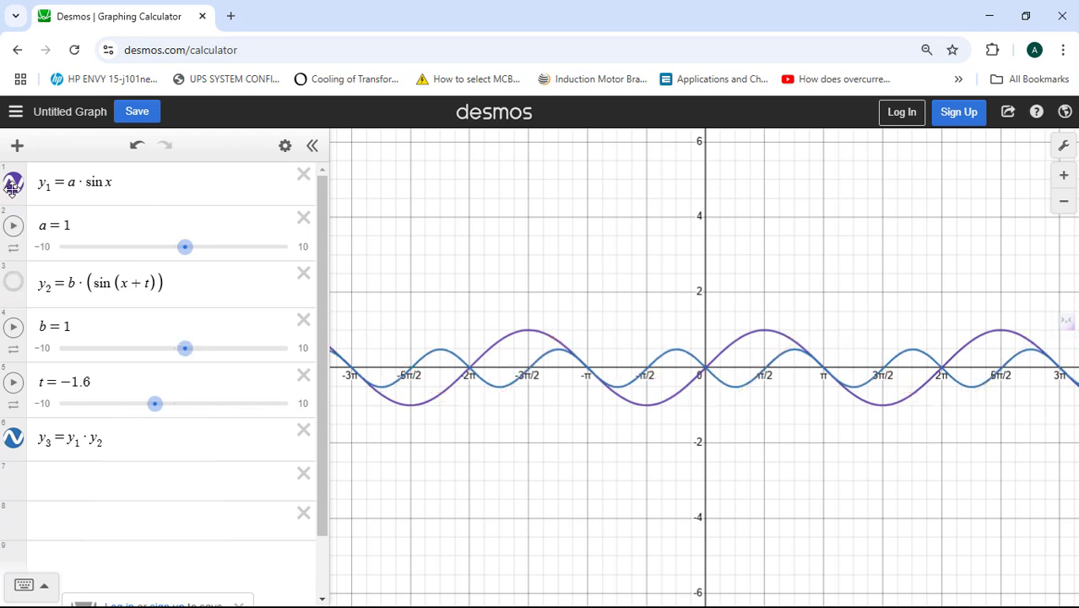
{"action": "left_click", "coordinate": [12, 182]}
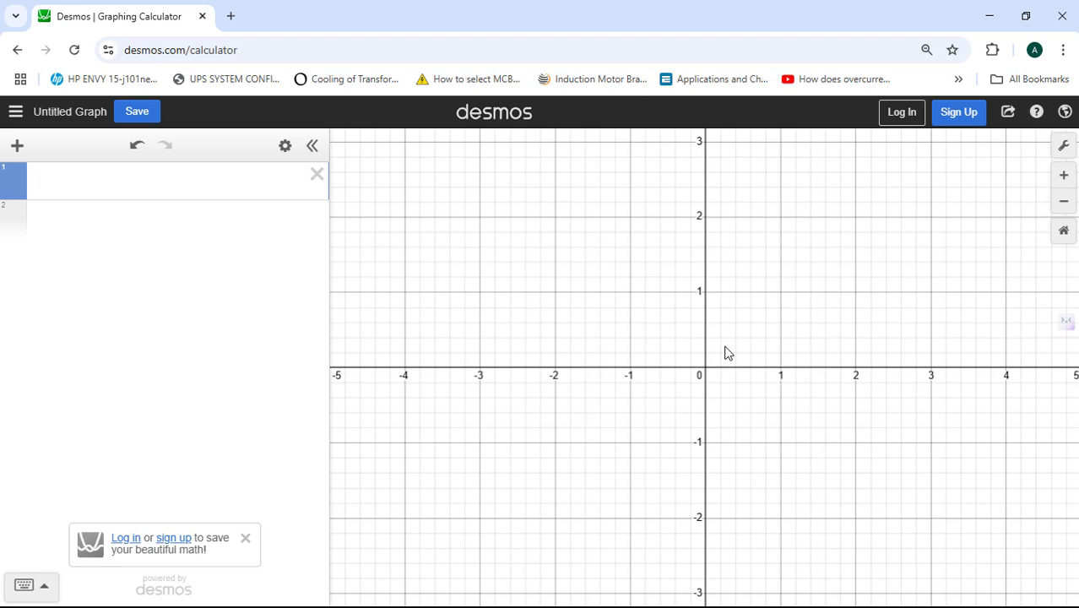
Step: Enter the expression y = a·b and add sliders for both a and b
{"action": "type", "text": "y="}
{"action": "type", "text": "x"}
{"action": "type", "text": "*"}
{"action": "type", "text": "b"}
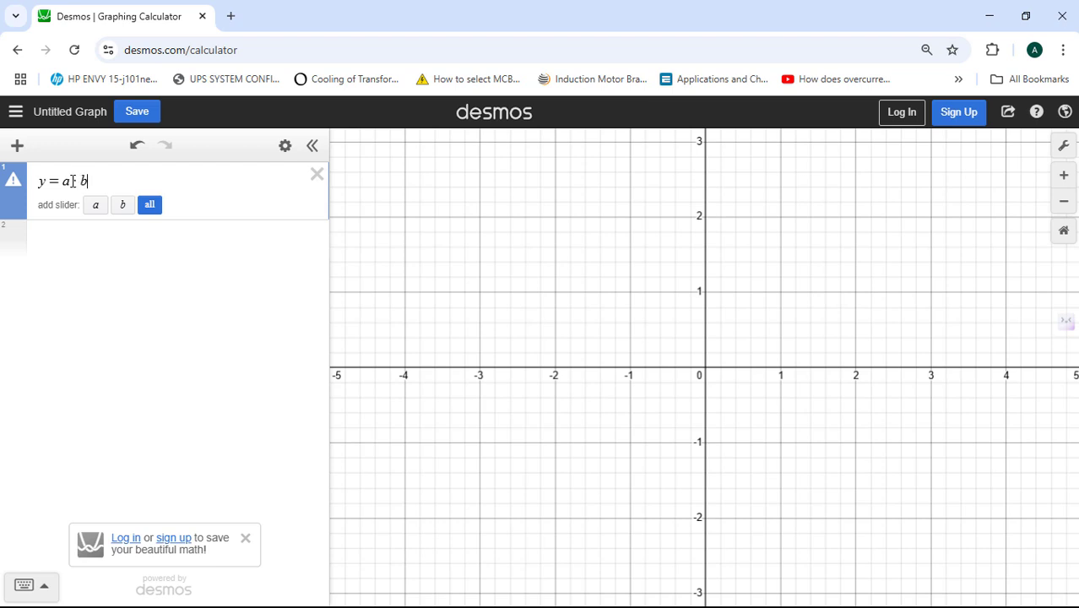
{"action": "left_click", "coordinate": [157, 215]}
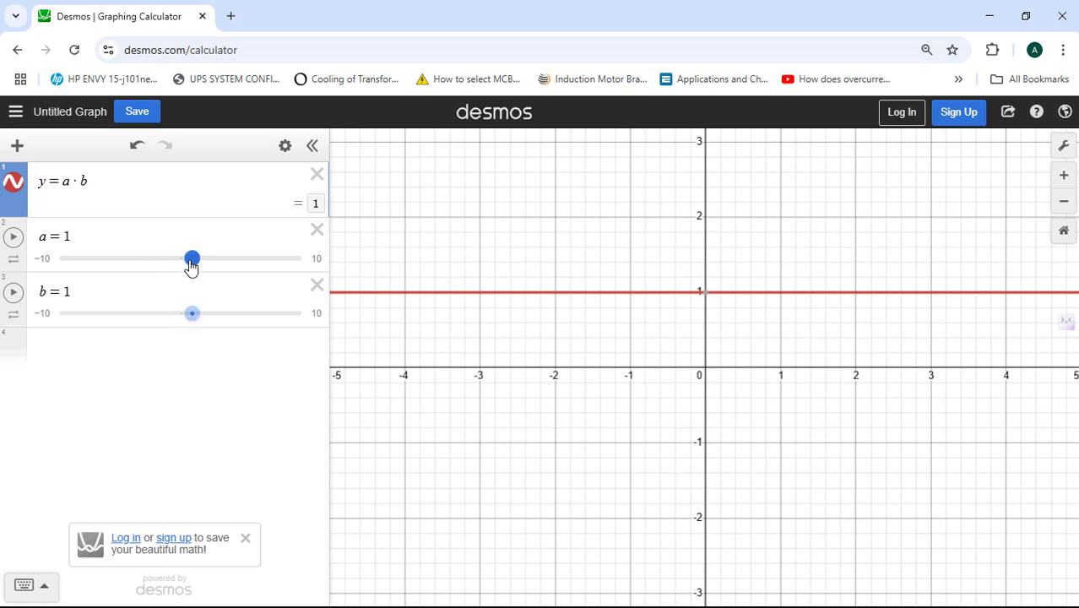
Step: Try out the sliders by setting a to 1.5, b to 1.9, and a to 0.9
{"action": "left_click_drag", "start_coordinate": [191, 265], "coordinate": [198, 266]}
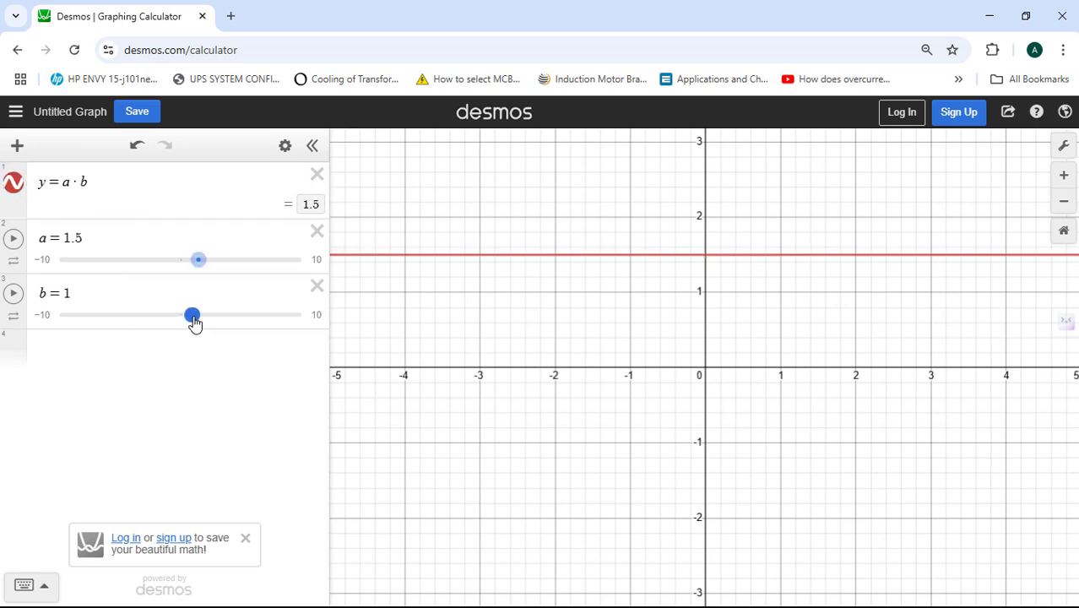
{"action": "left_click_drag", "start_coordinate": [194, 321], "coordinate": [205, 321]}
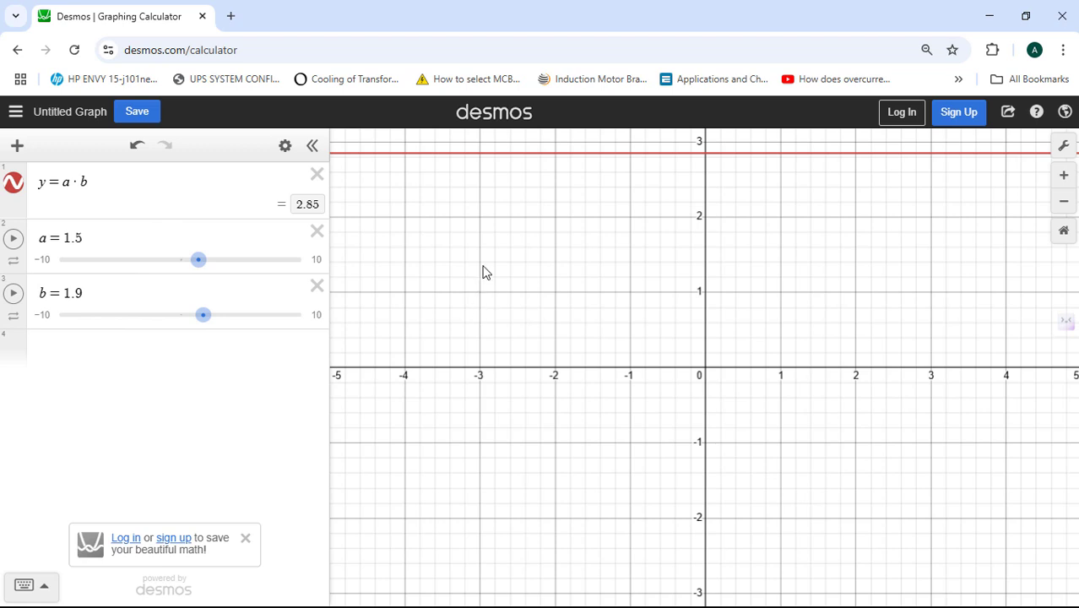
{"action": "left_click_drag", "start_coordinate": [198, 261], "coordinate": [194, 263]}
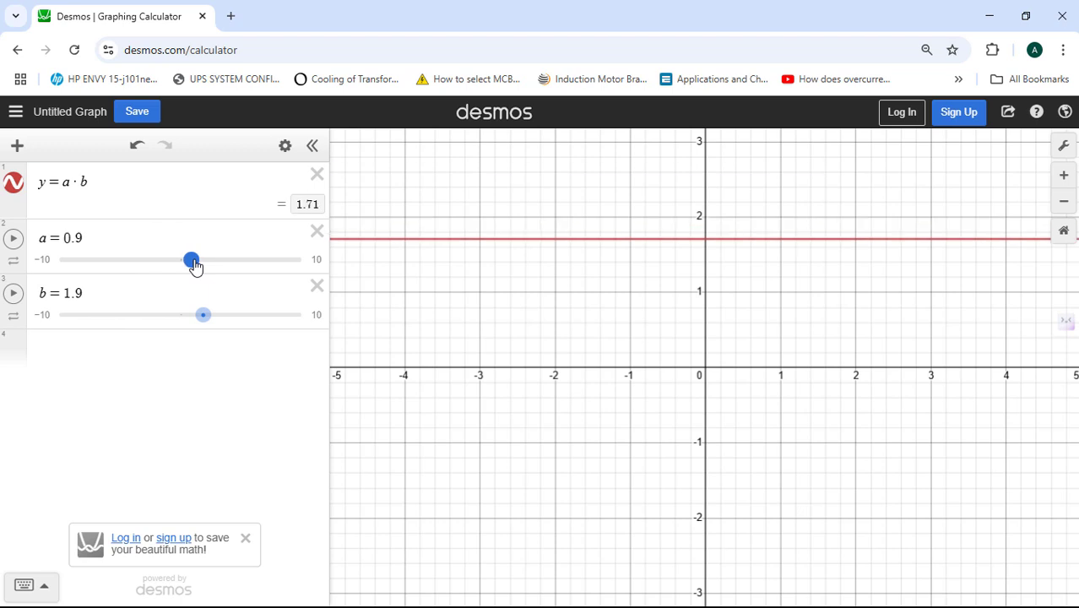
Step: Delete the a and b sliders and the y = a·b expression
{"action": "left_click", "coordinate": [316, 231]}
{"action": "left_click", "coordinate": [317, 216]}
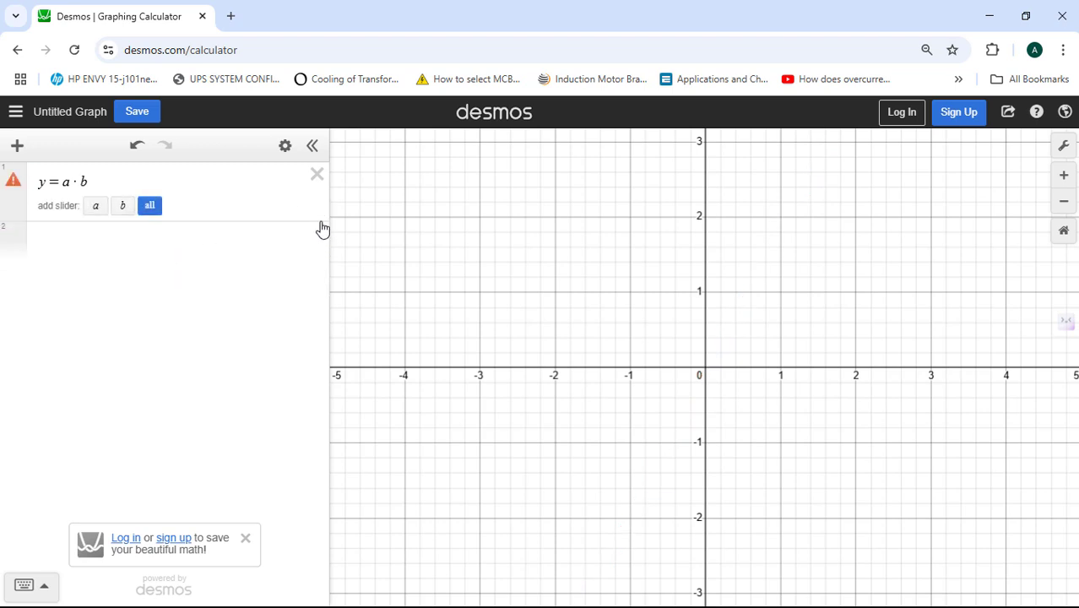
{"action": "left_click", "coordinate": [318, 176]}
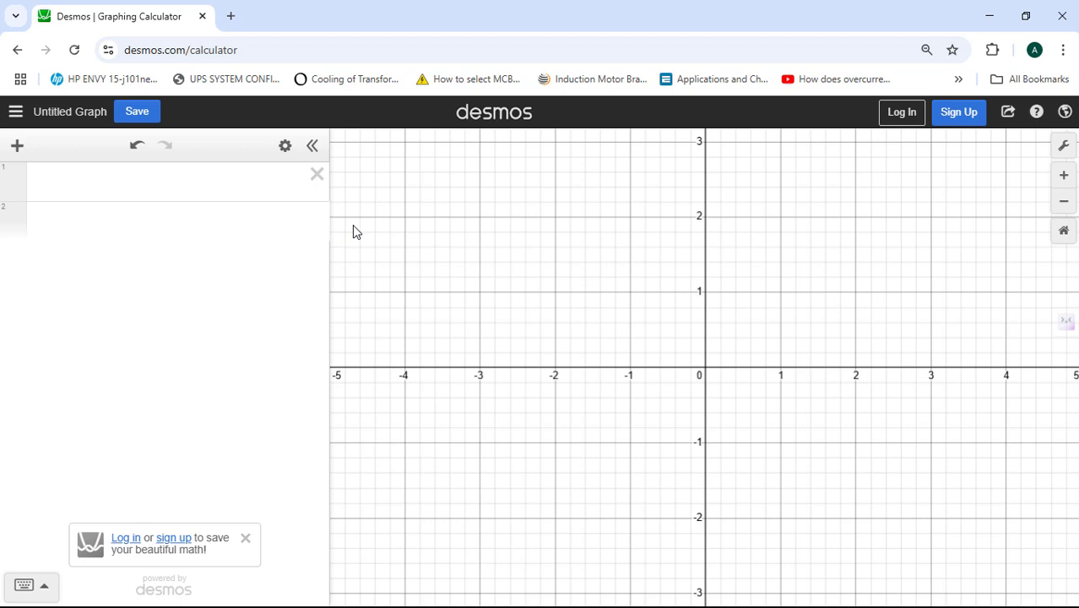
Step: Enter y₁ = a·sin x as the first expression and add a slider for a
{"action": "left_click", "coordinate": [157, 179]}
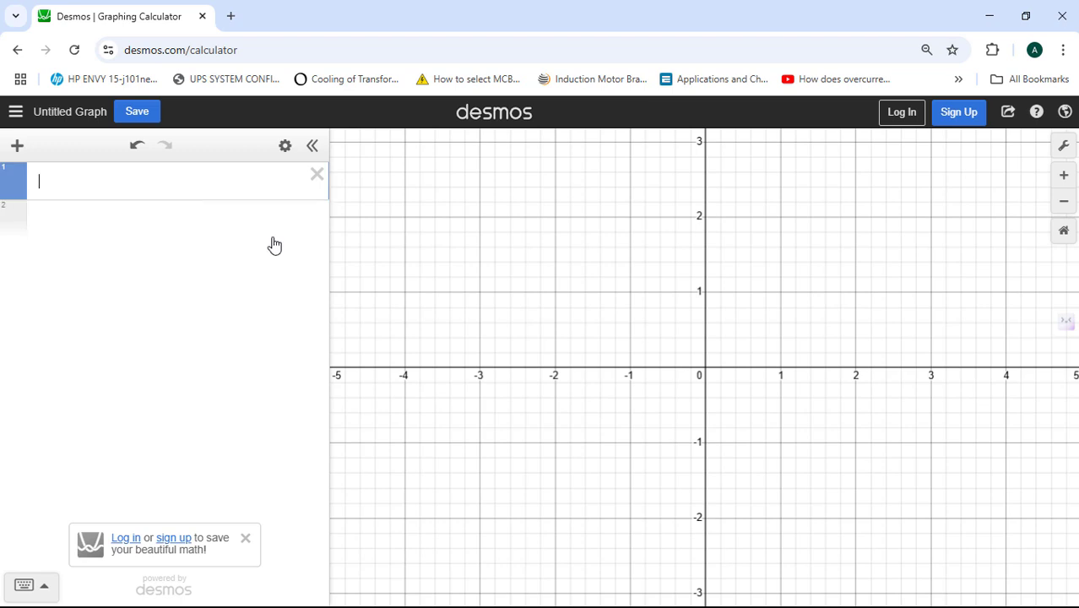
{"action": "type", "text": "y1="}
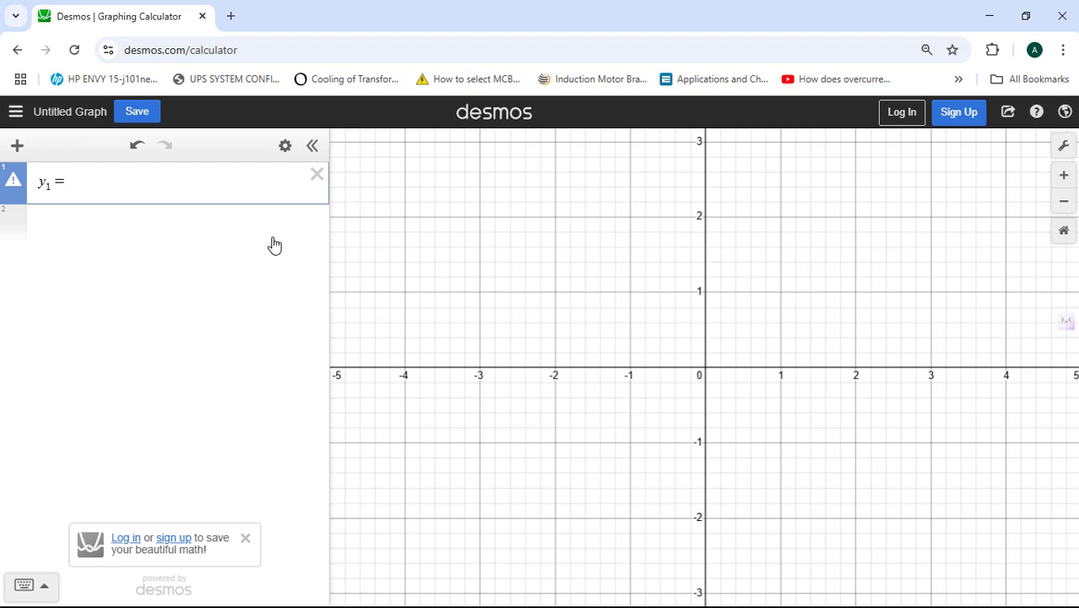
{"action": "type", "text": "x"}
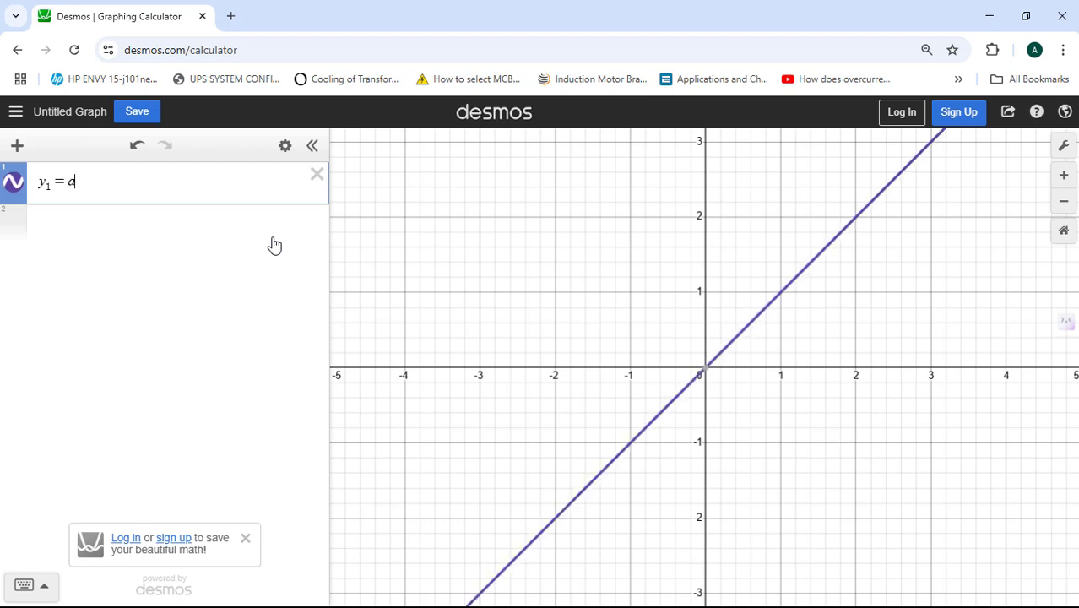
{"action": "type", "text": "*si"}
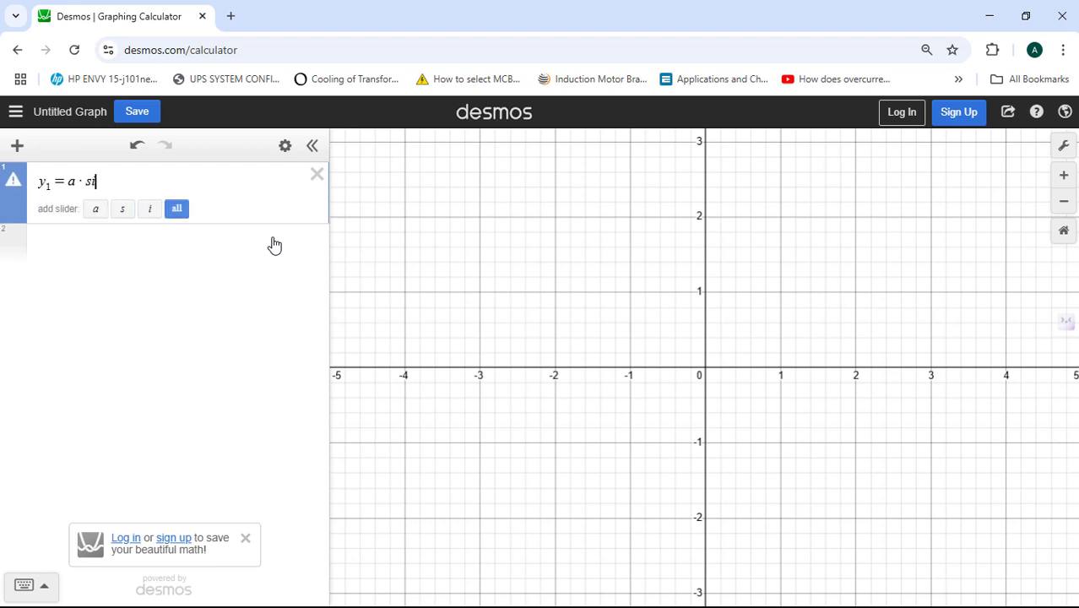
{"action": "type", "text": "n"}
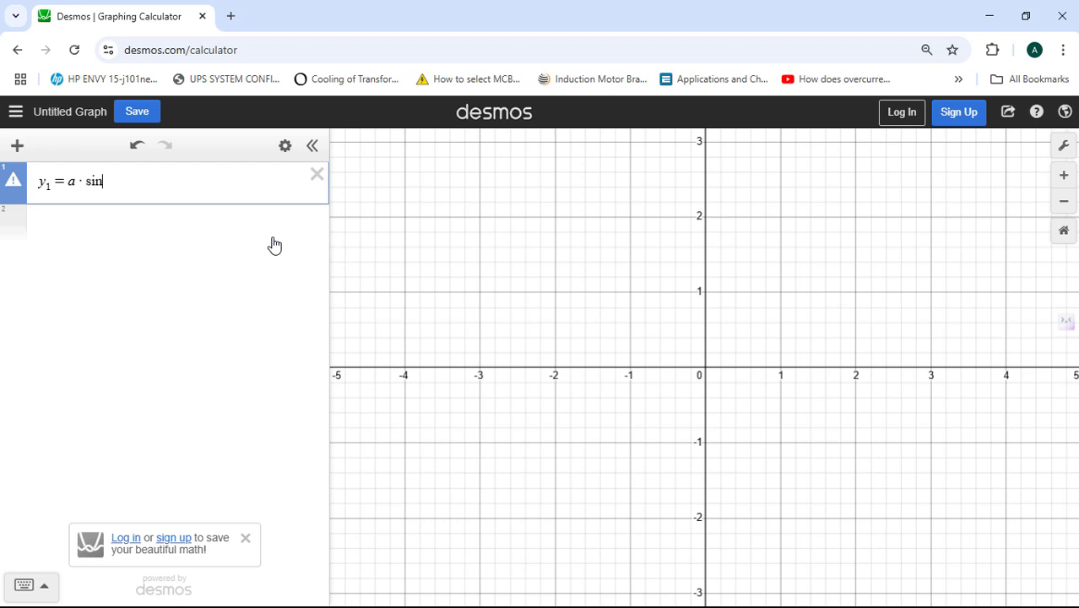
{"action": "type", "text": "x"}
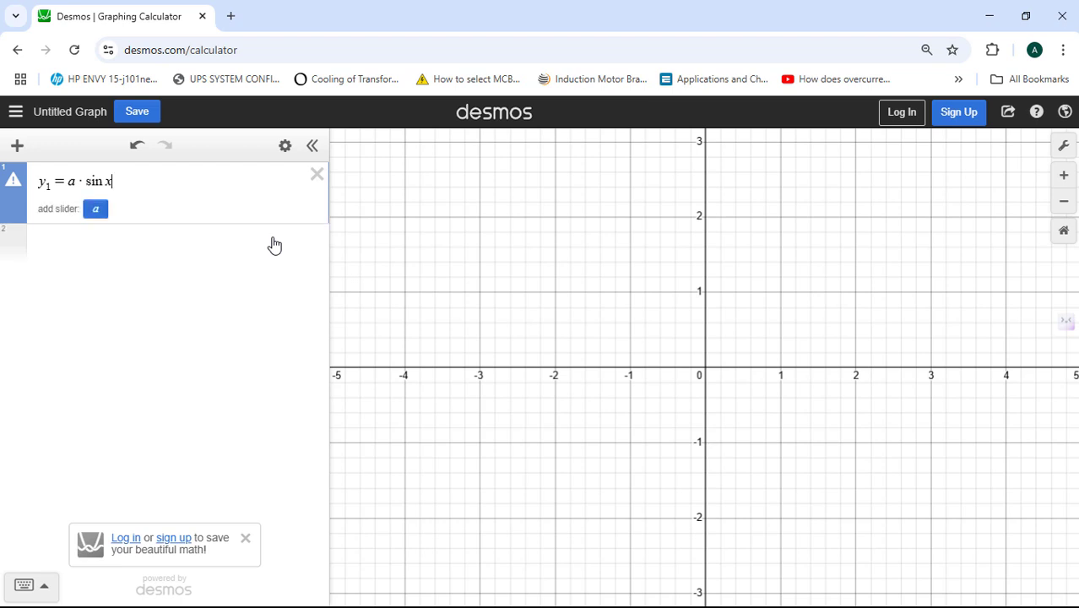
{"action": "left_click", "coordinate": [95, 210]}
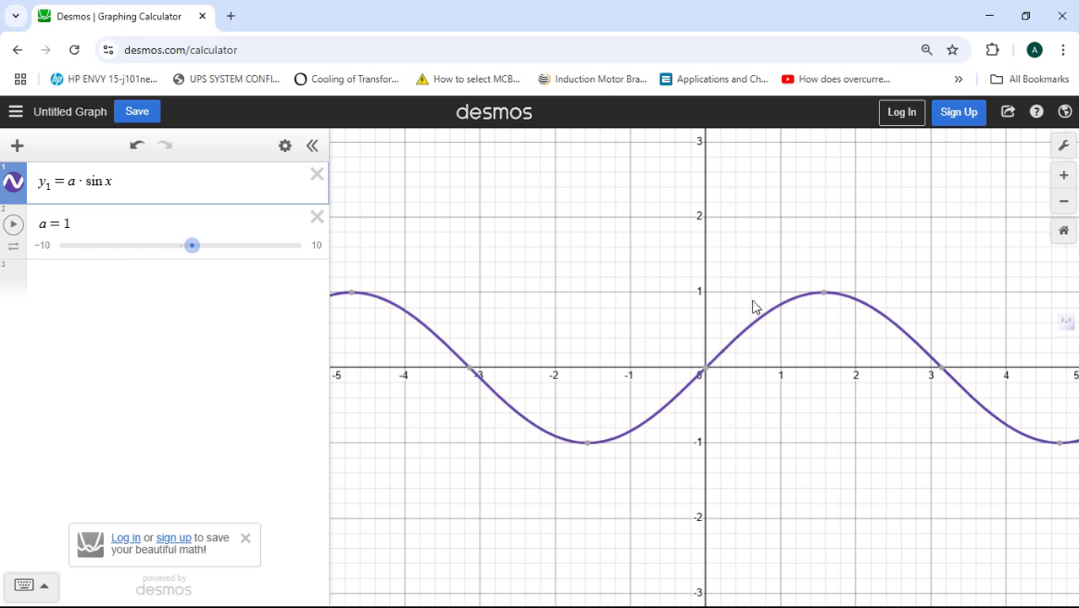
Step: Set the x-axis step to π/2 in the graph settings
{"action": "mouse_move", "coordinate": [855, 318]}
{"action": "left_click", "coordinate": [1062, 145]}
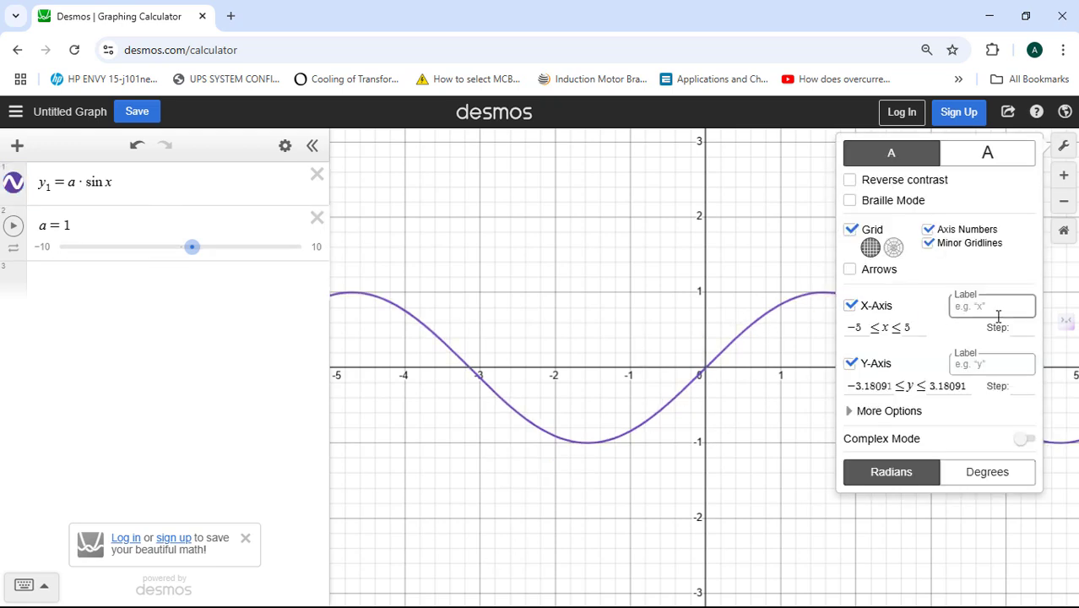
{"action": "left_click", "coordinate": [1016, 328]}
{"action": "type", "text": "pi/2"}
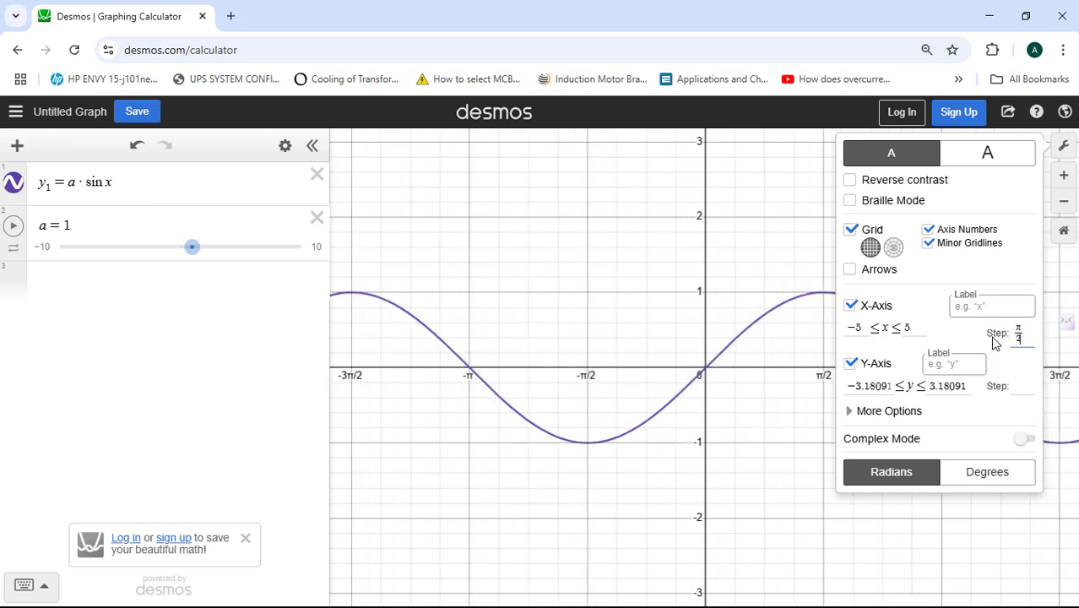
{"action": "key", "text": "BackSpace"}
{"action": "type", "text": "4"}
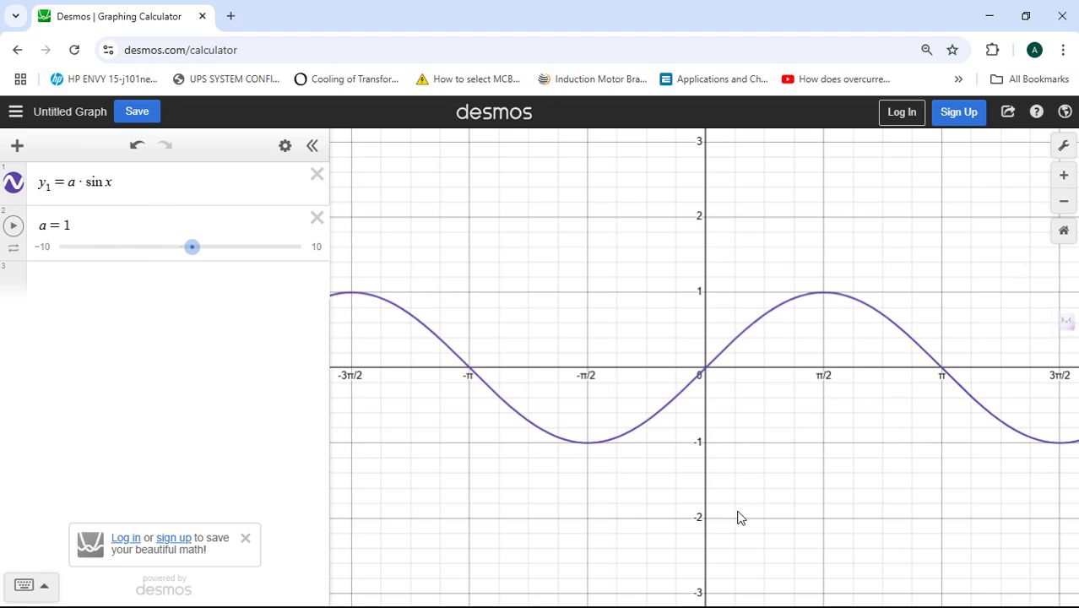
{"action": "left_click", "coordinate": [1063, 202]}
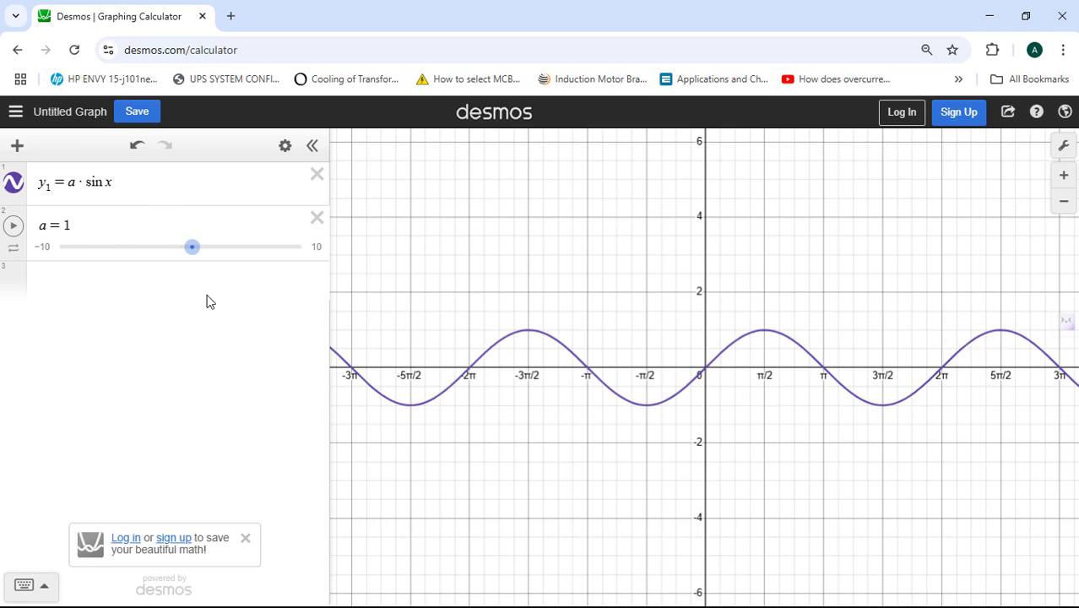
Step: Enter y₂ = b·(sin x + t) below the a slider and add sliders for b and t
{"action": "left_click", "coordinate": [121, 292]}
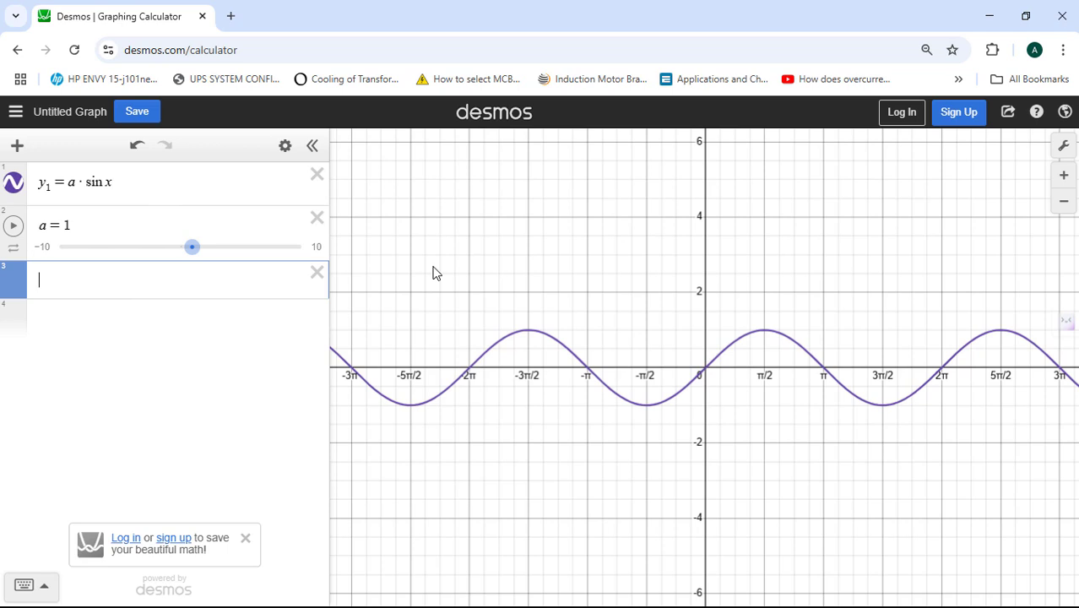
{"action": "type", "text": "y2="}
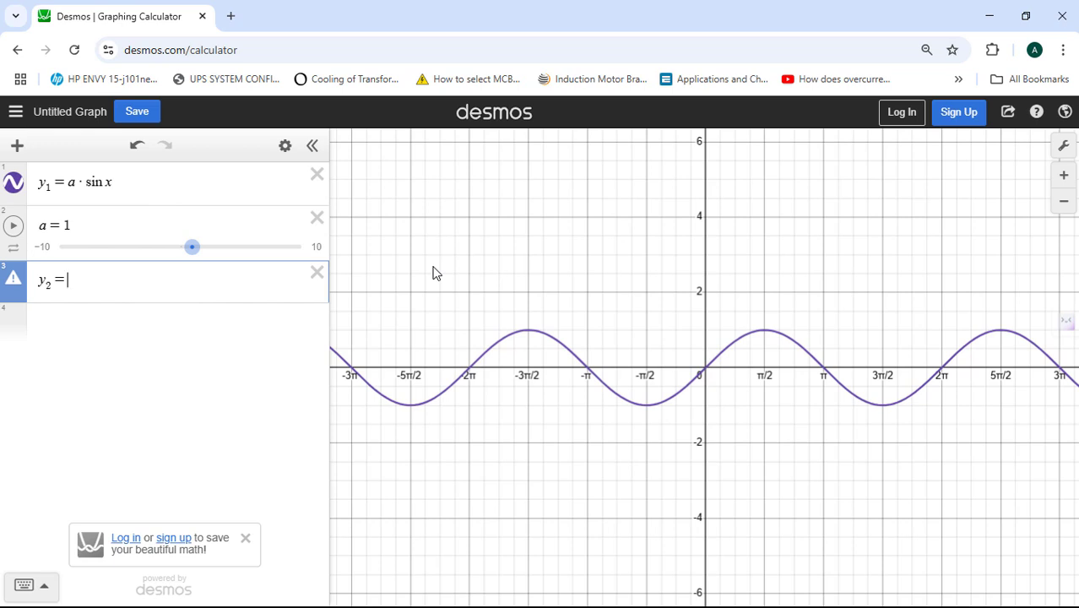
{"action": "type", "text": "b"}
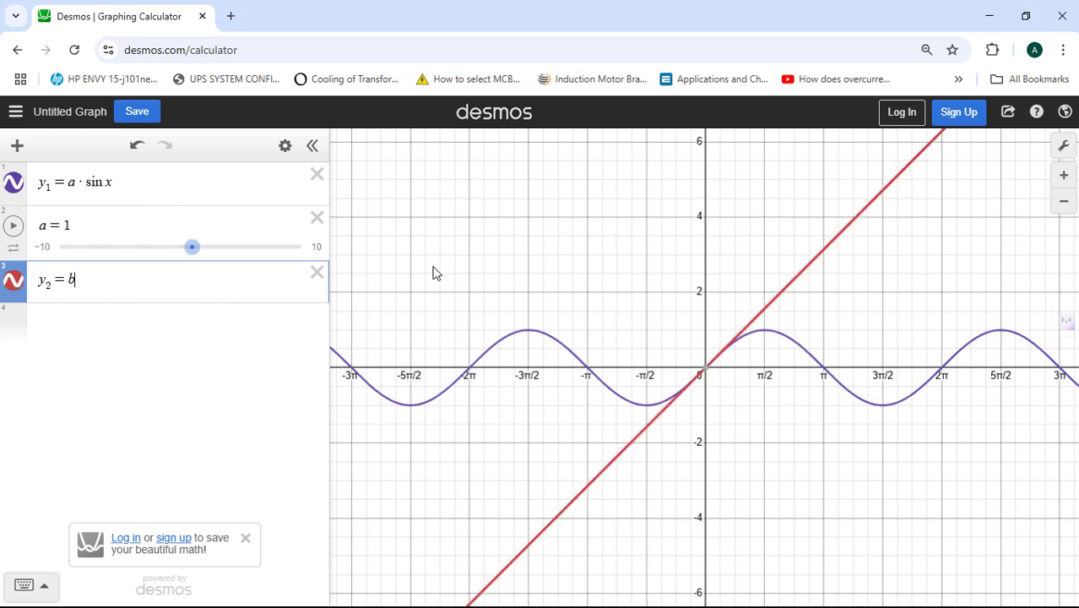
{"action": "type", "text": "*"}
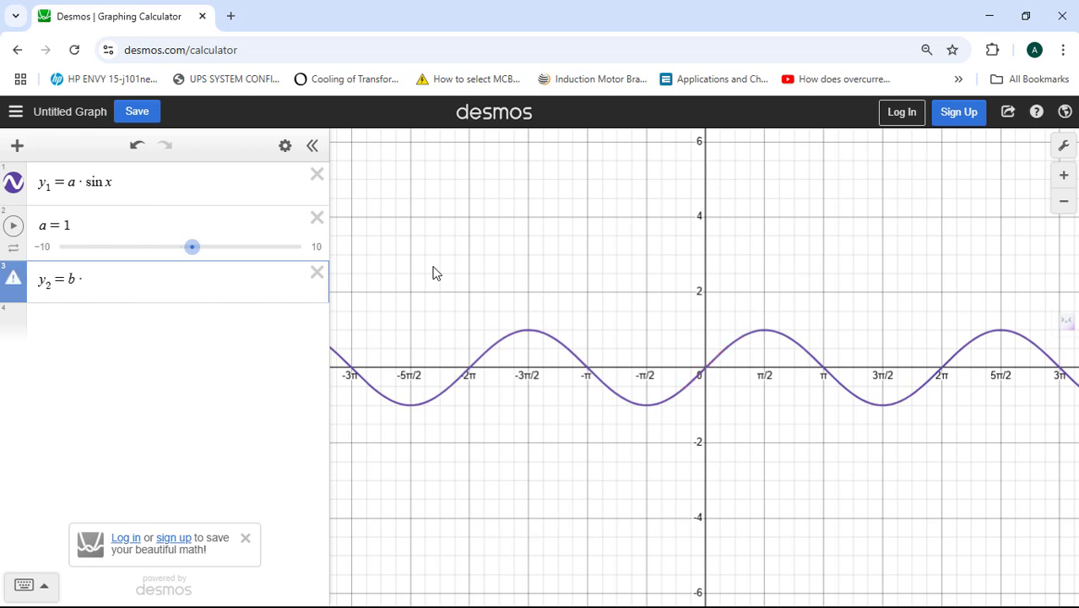
{"action": "type", "text": "sinx"}
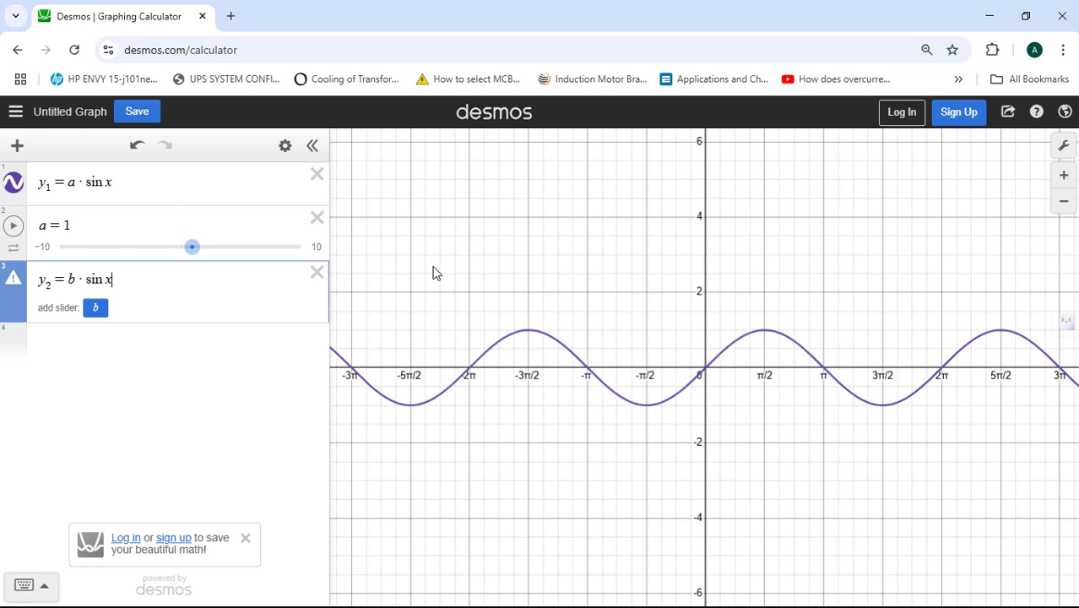
{"action": "type", "text": "("}
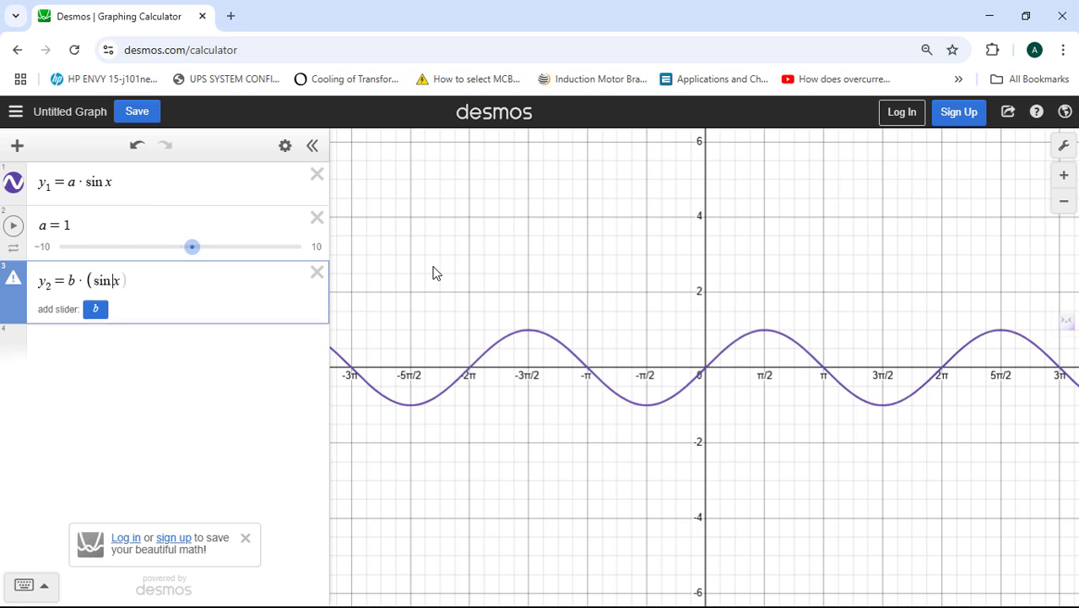
{"action": "type", "text": "+ "}
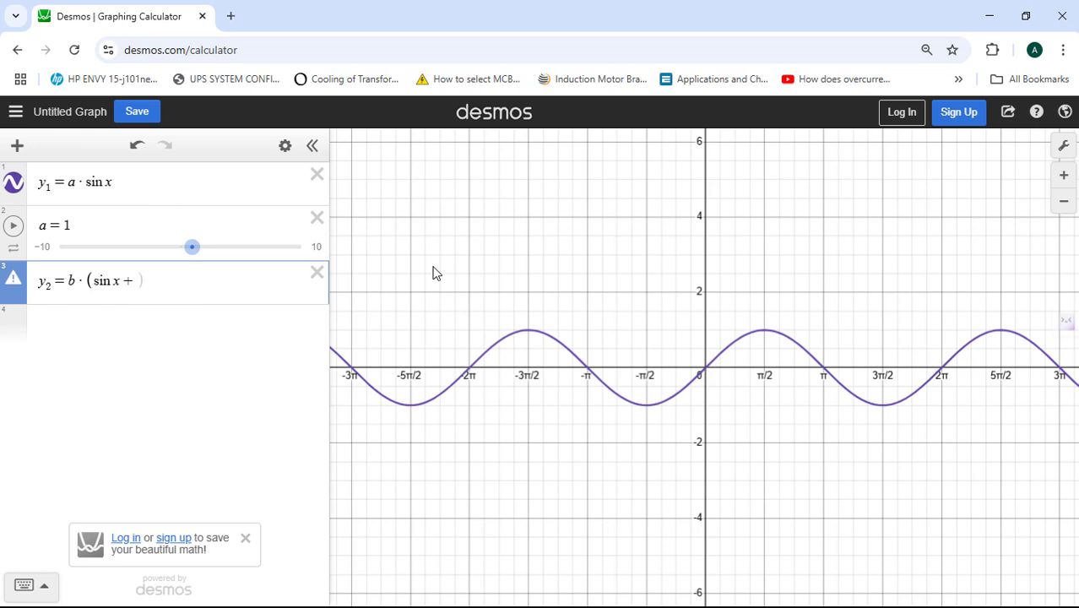
{"action": "type", "text": "t)"}
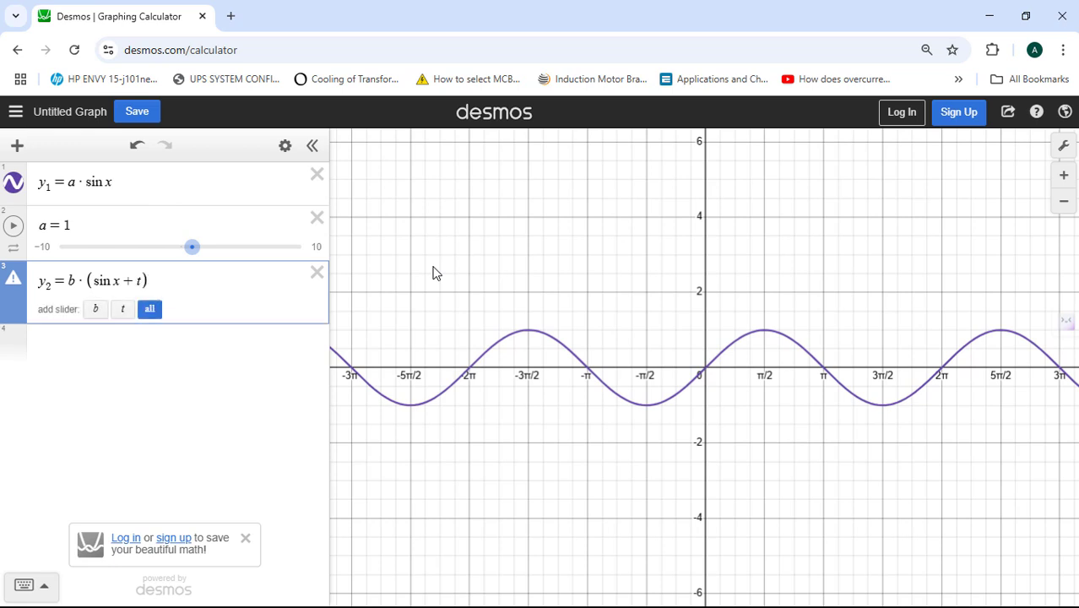
{"action": "key", "text": "Return"}
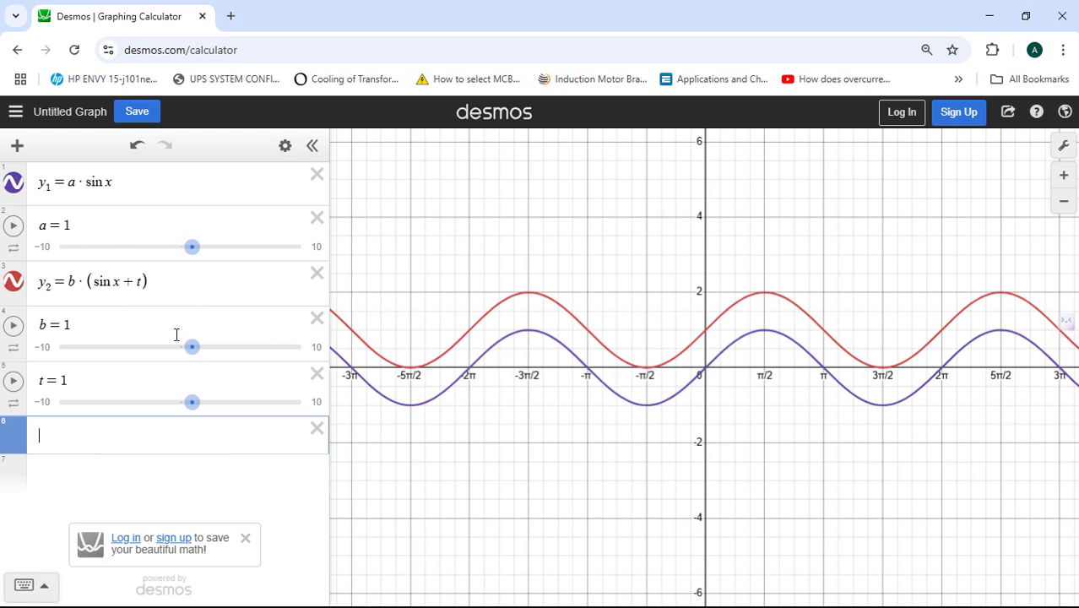
Step: Correct the parentheses in the second expression so it reads y₂ = b·(sin(x + t))
{"action": "left_click", "coordinate": [144, 281]}
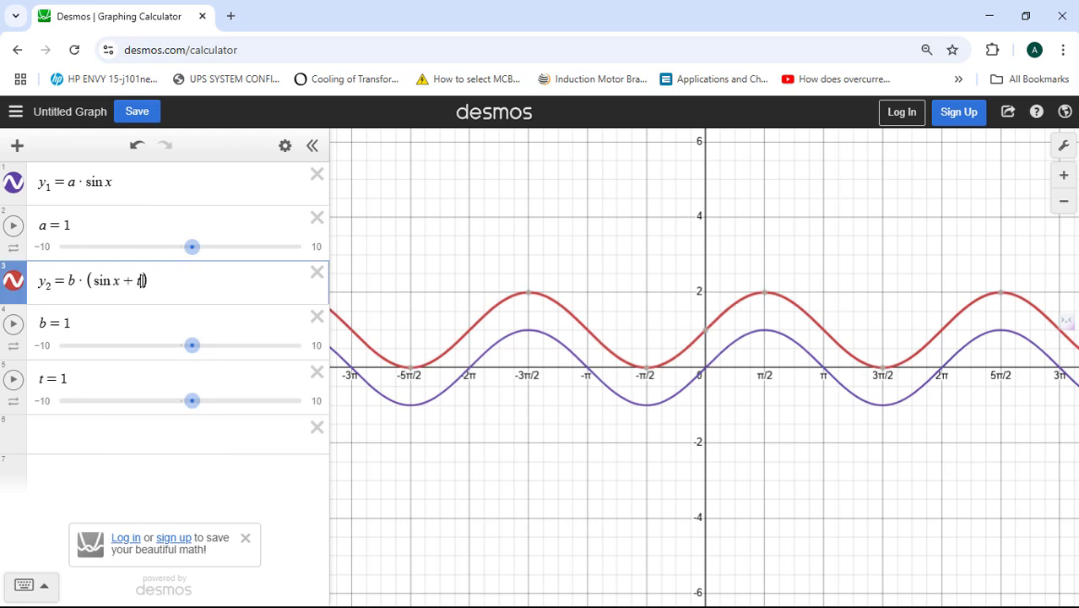
{"action": "type", "text": ")"}
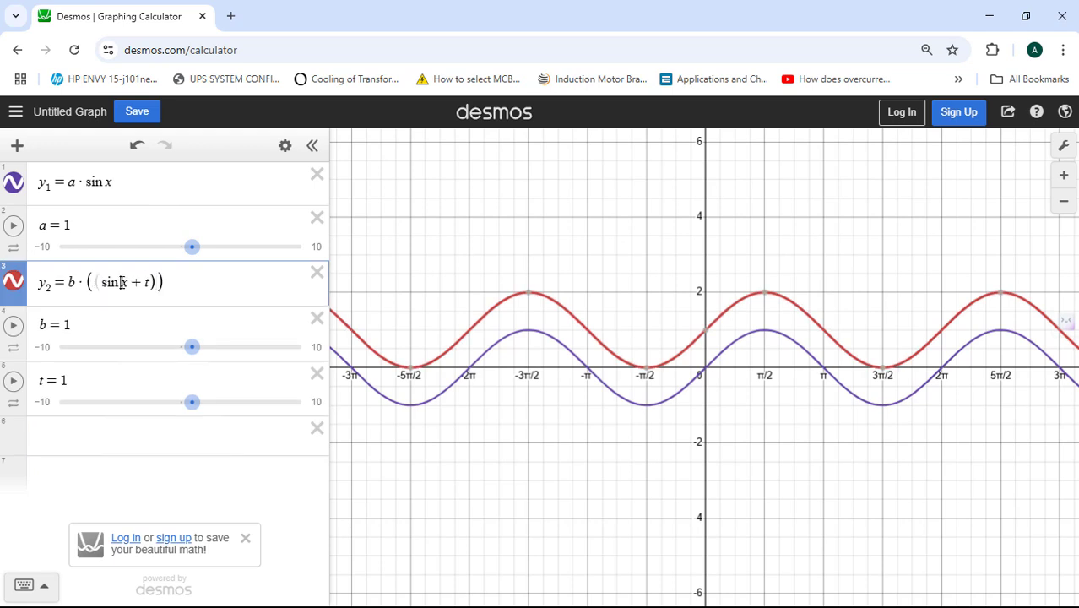
{"action": "left_click", "coordinate": [123, 283]}
{"action": "type", "text": "("}
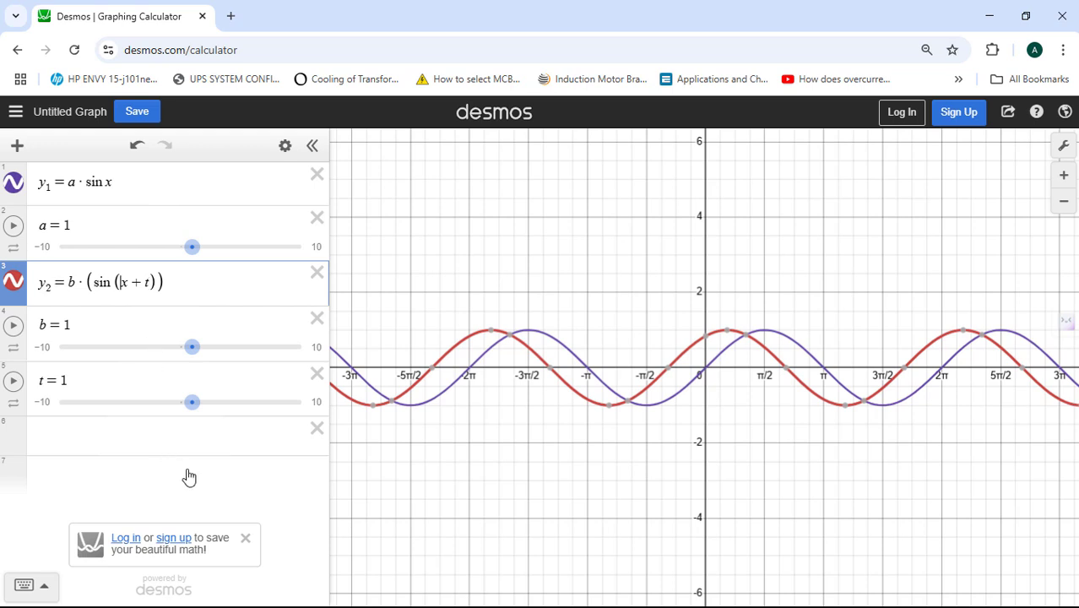
Step: Set the phase-shift variable t to 0
{"action": "double_click", "coordinate": [64, 382]}
{"action": "type", "text": "0"}
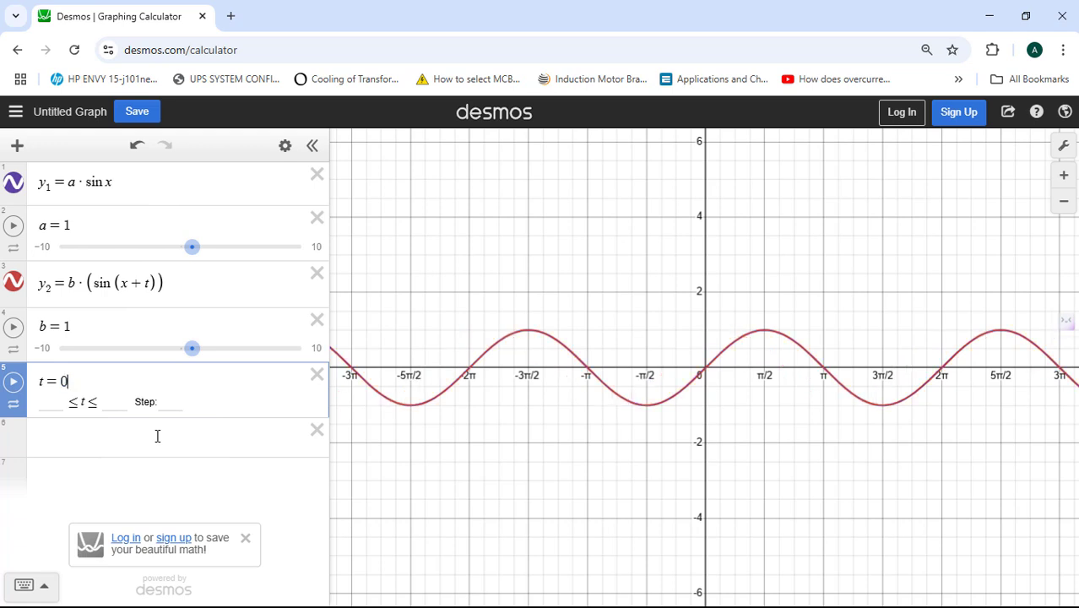
{"action": "left_click", "coordinate": [157, 434]}
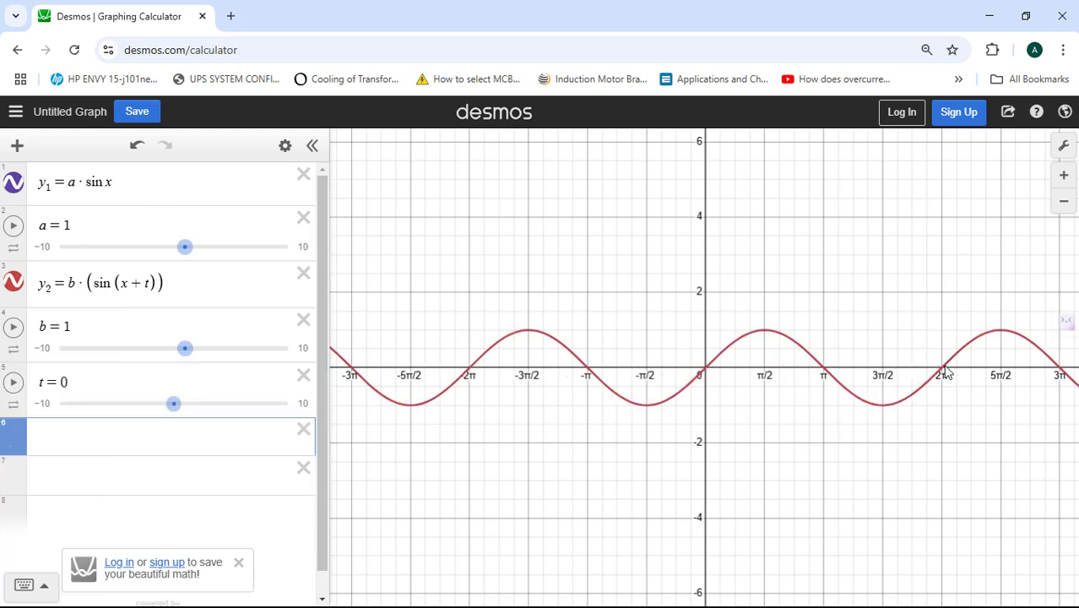
{"action": "left_click", "coordinate": [174, 404]}
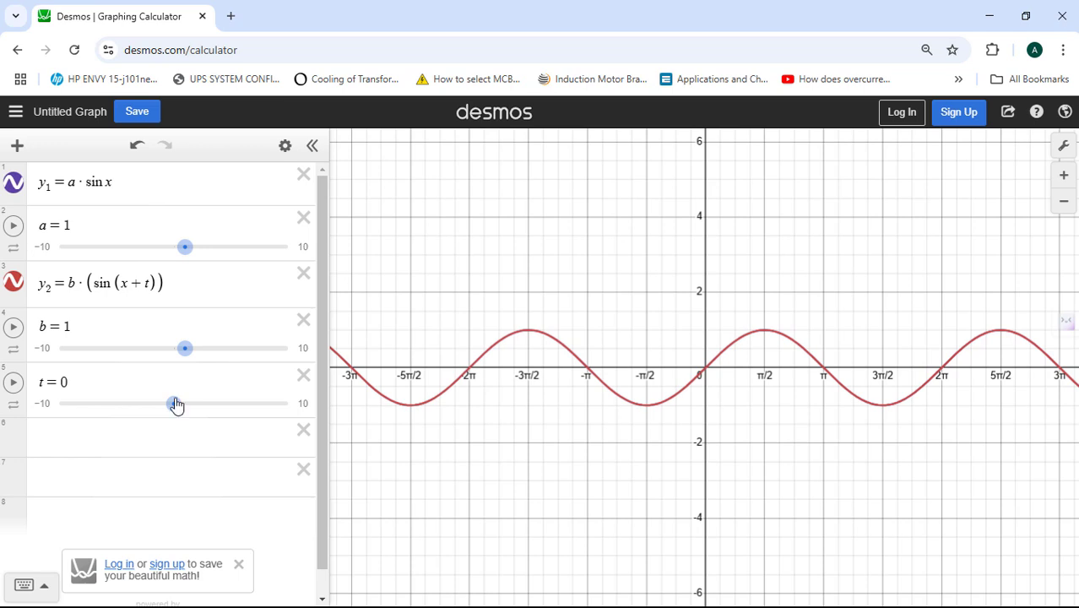
Step: Shift y₂ by setting t to −1.3, −0.7 and 0.7 in turn, and return t to 0
{"action": "left_click_drag", "start_coordinate": [173, 403], "coordinate": [160, 404]}
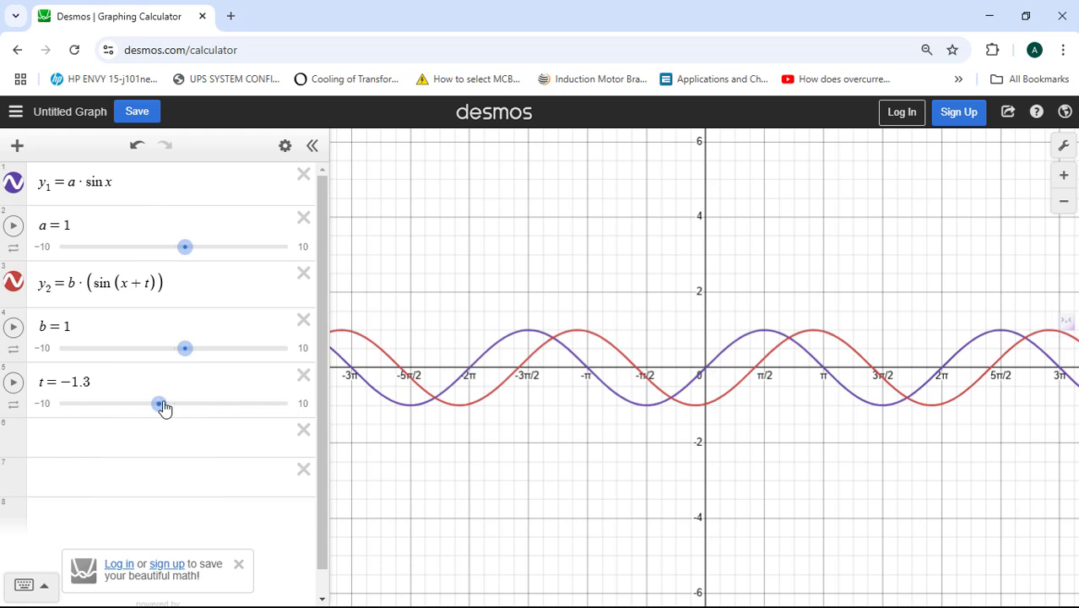
{"action": "mouse_move", "coordinate": [159, 404]}
{"action": "left_mouse_down"}
{"action": "mouse_move", "coordinate": [189, 406]}
{"action": "mouse_move", "coordinate": [166, 405]}
{"action": "left_mouse_up"}
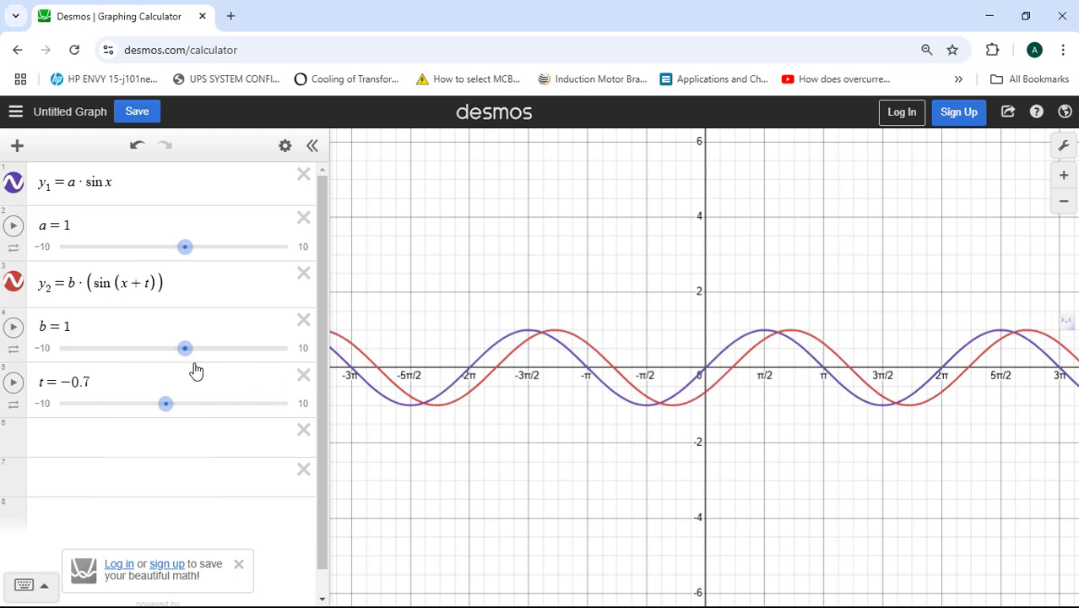
{"action": "mouse_move", "coordinate": [167, 405]}
{"action": "left_mouse_down"}
{"action": "mouse_move", "coordinate": [157, 406]}
{"action": "mouse_move", "coordinate": [183, 412]}
{"action": "left_mouse_up"}
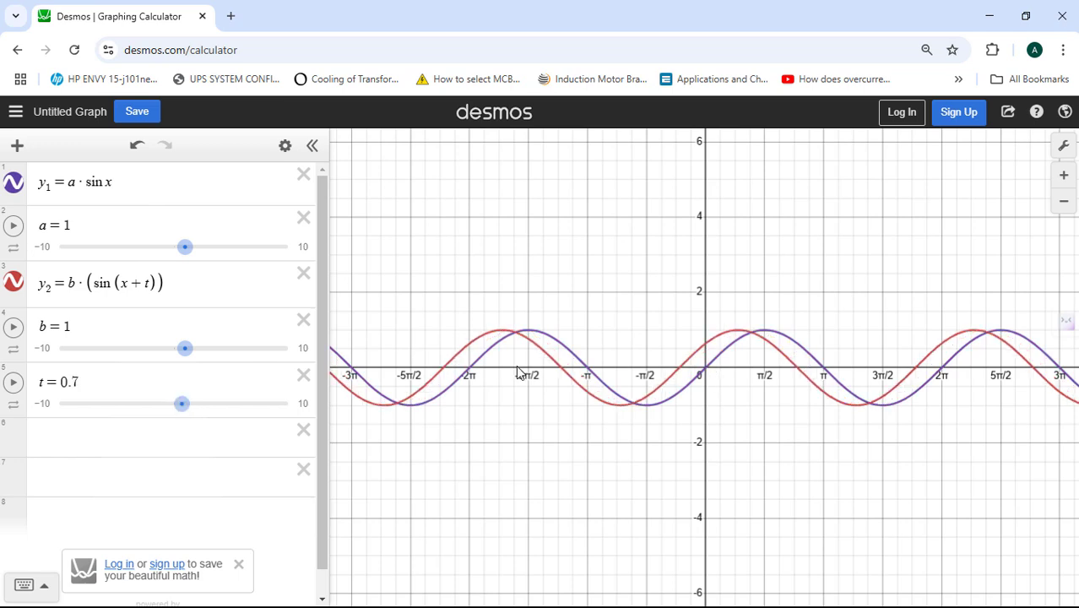
{"action": "left_click_drag", "start_coordinate": [180, 404], "coordinate": [171, 406]}
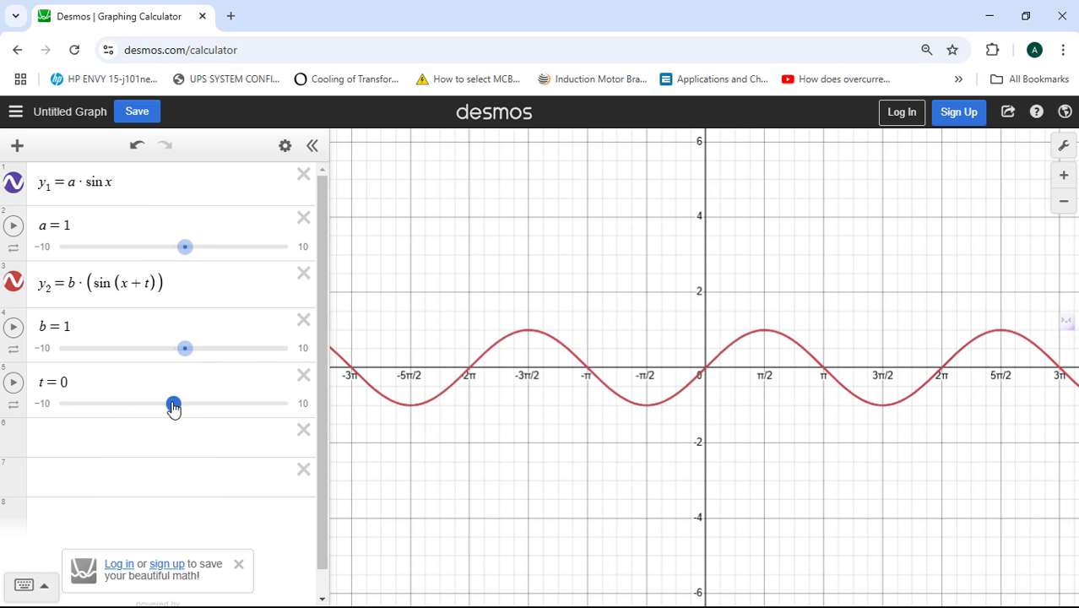
Step: Try phase shifts t of −0.9, −1.6, 0.5 and 1.7 on y₂, and reset t to 0
{"action": "left_click_drag", "start_coordinate": [173, 406], "coordinate": [164, 408]}
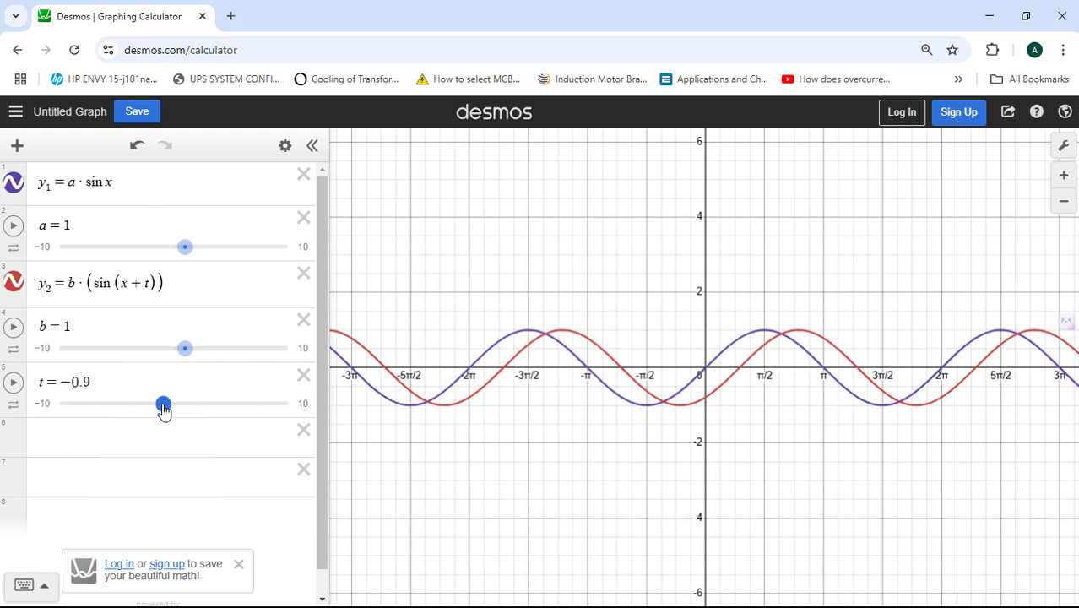
{"action": "left_click_drag", "start_coordinate": [164, 408], "coordinate": [155, 406]}
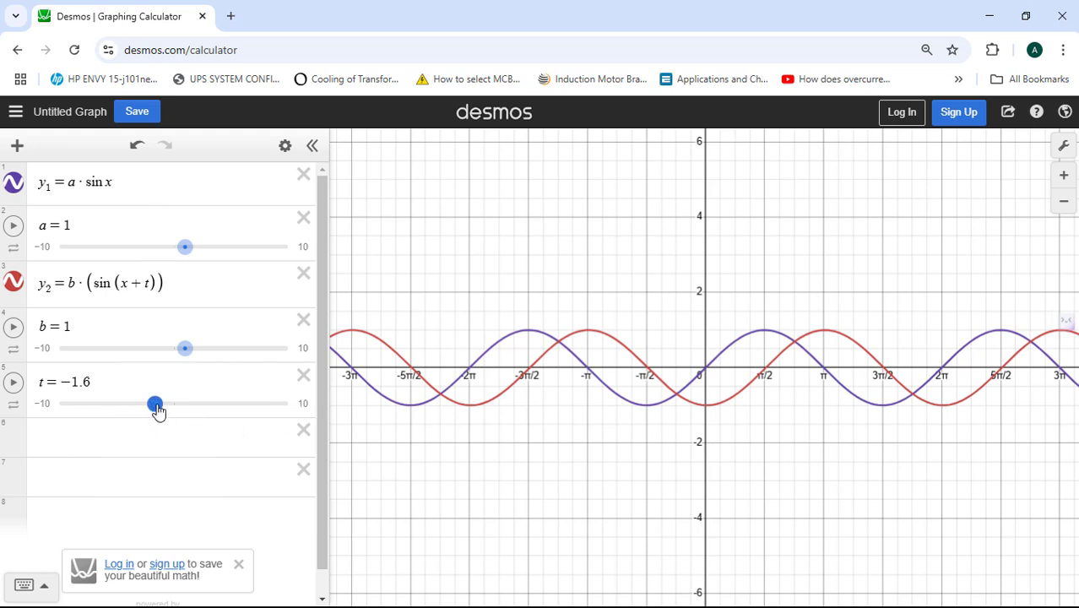
{"action": "left_click_drag", "start_coordinate": [157, 410], "coordinate": [182, 418]}
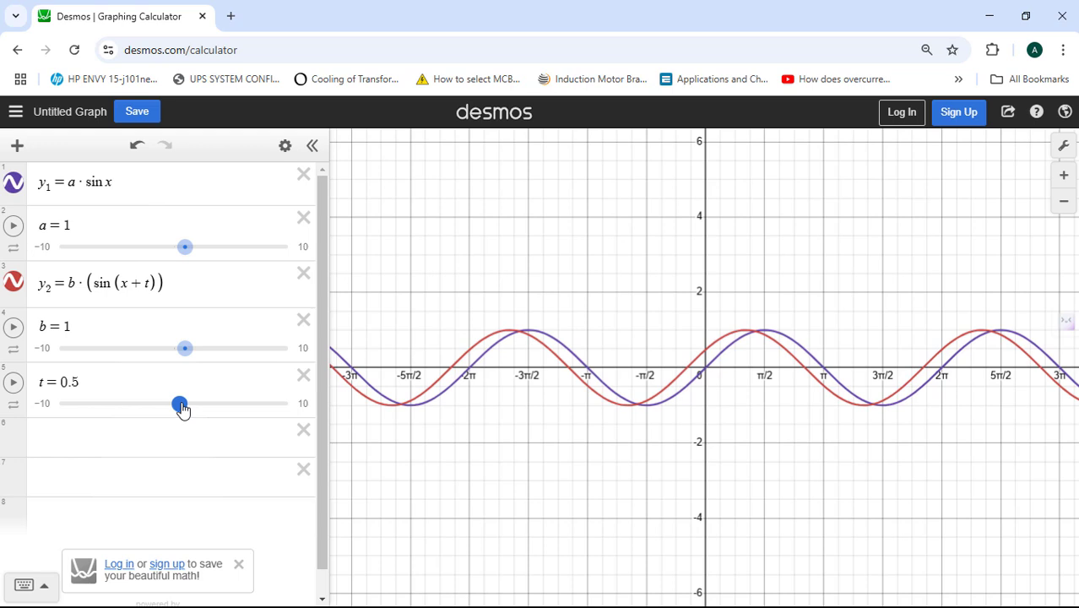
{"action": "left_click_drag", "start_coordinate": [181, 409], "coordinate": [194, 407]}
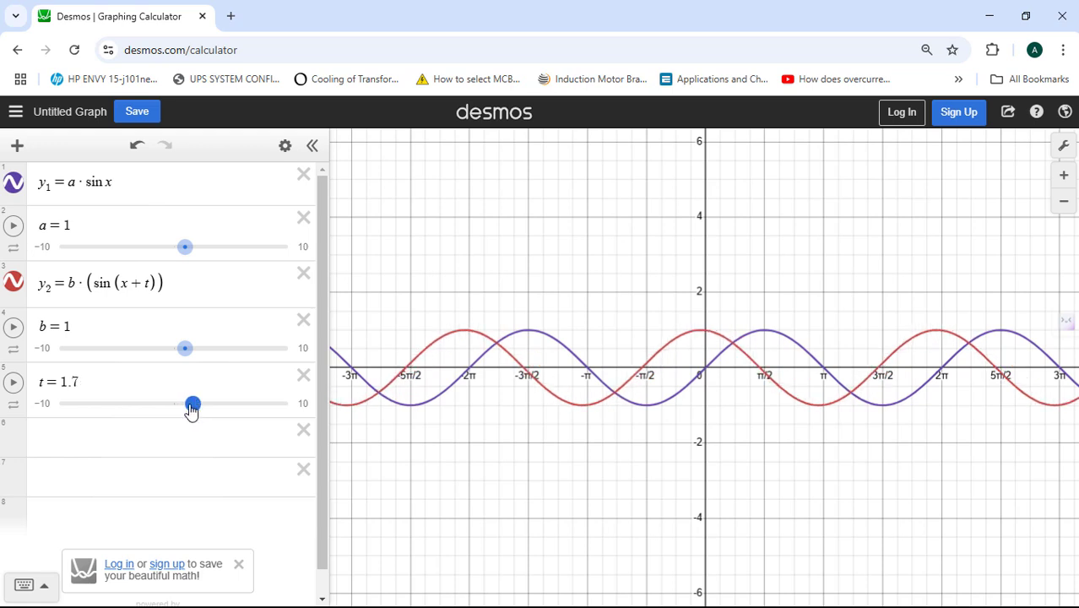
{"action": "double_click", "coordinate": [71, 381]}
{"action": "type", "text": "0"}
Step: Enter y₃ = y₁·y₂ in the empty expression line below the t slider
{"action": "left_click", "coordinate": [162, 424]}
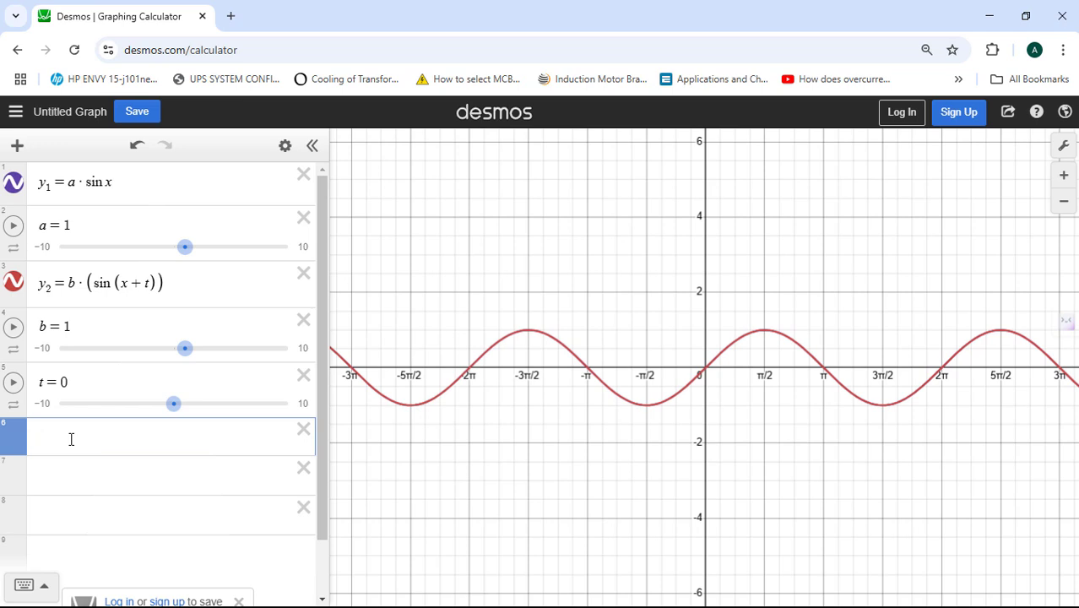
{"action": "type", "text": "y3"}
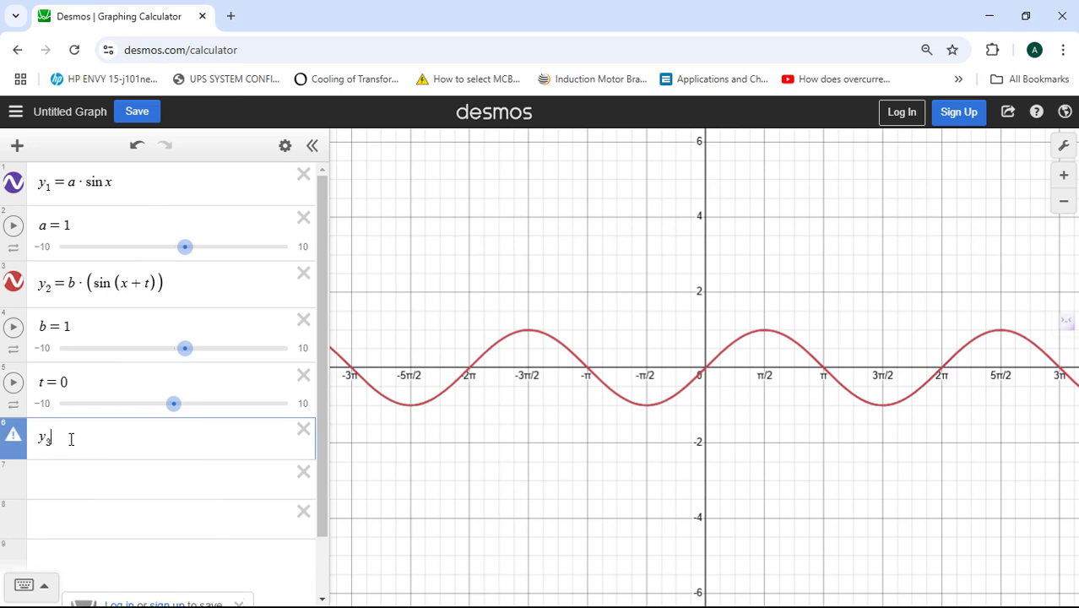
{"action": "type", "text": "=y"}
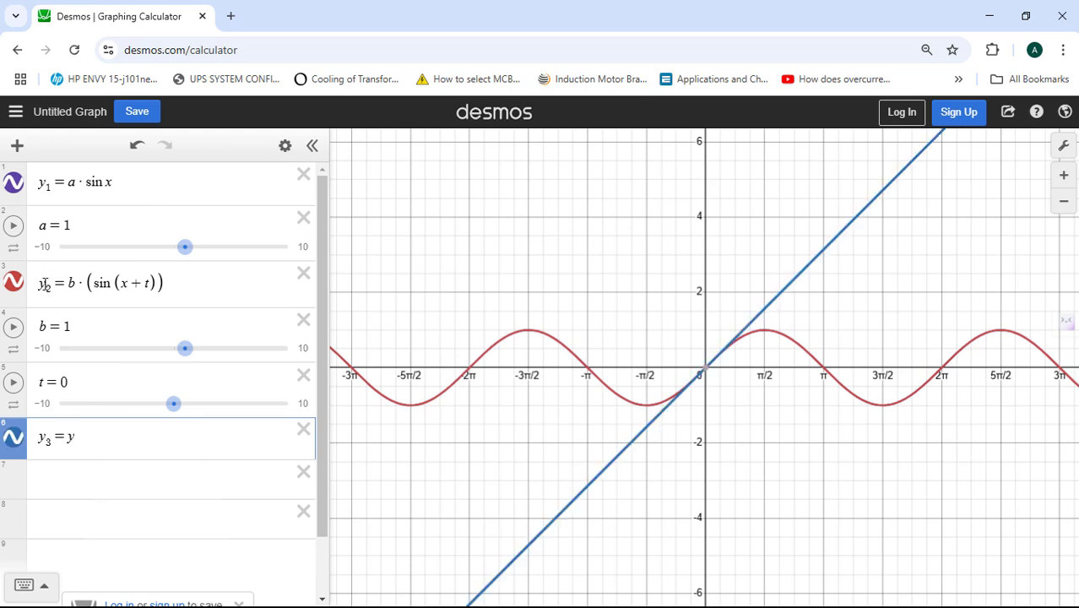
{"action": "type", "text": "1"}
{"action": "type", "text": "*"}
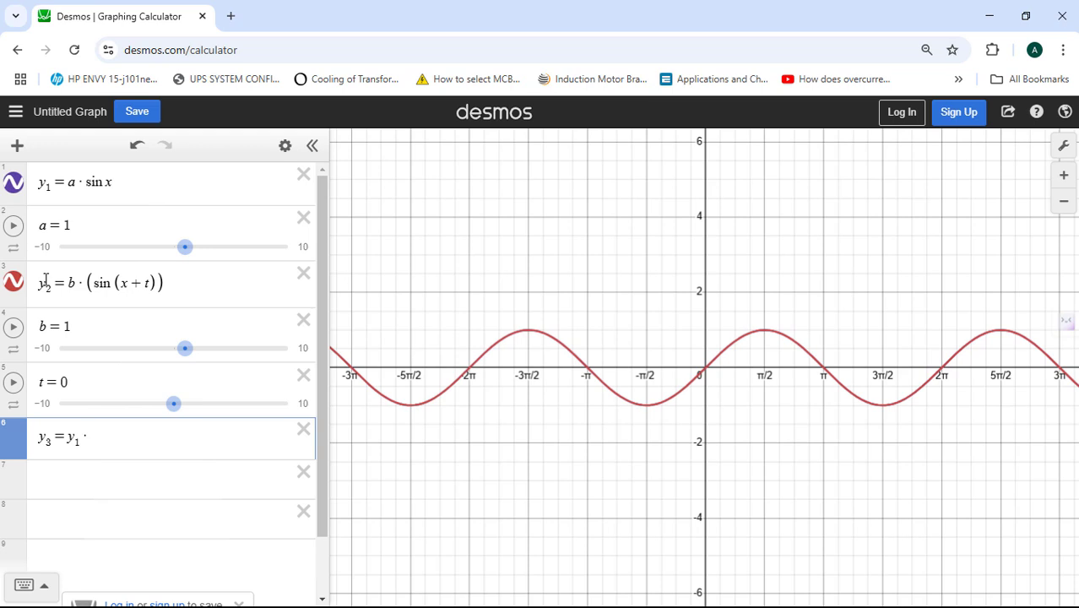
{"action": "type", "text": "y2"}
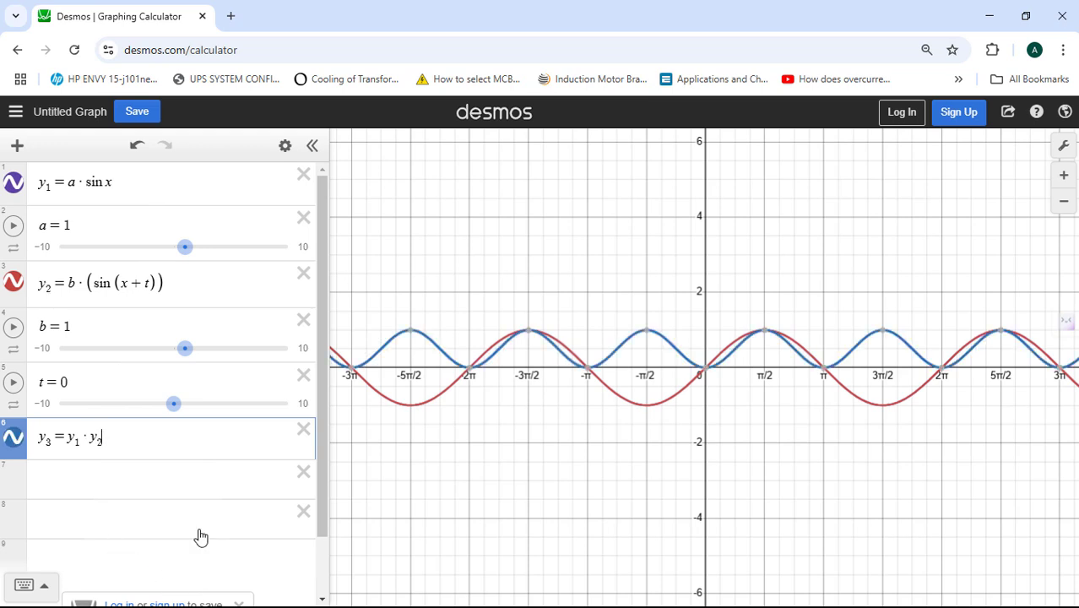
{"action": "left_click", "coordinate": [200, 487]}
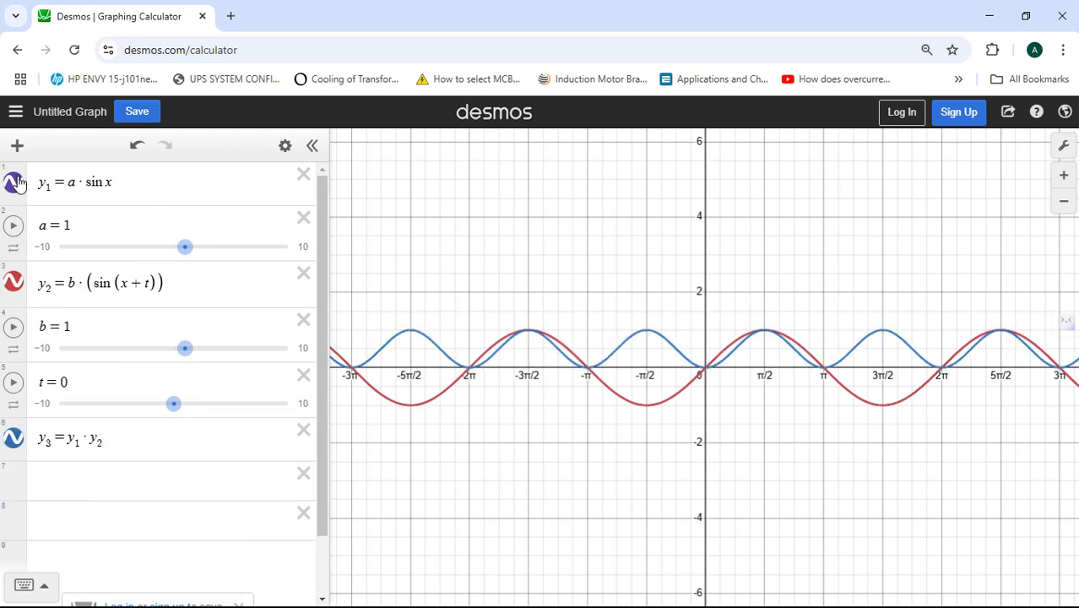
Step: Hide the y₁ and y₂ curves to examine the product y₃ alone, and show both again
{"action": "left_click", "coordinate": [15, 182]}
{"action": "left_click", "coordinate": [15, 281]}
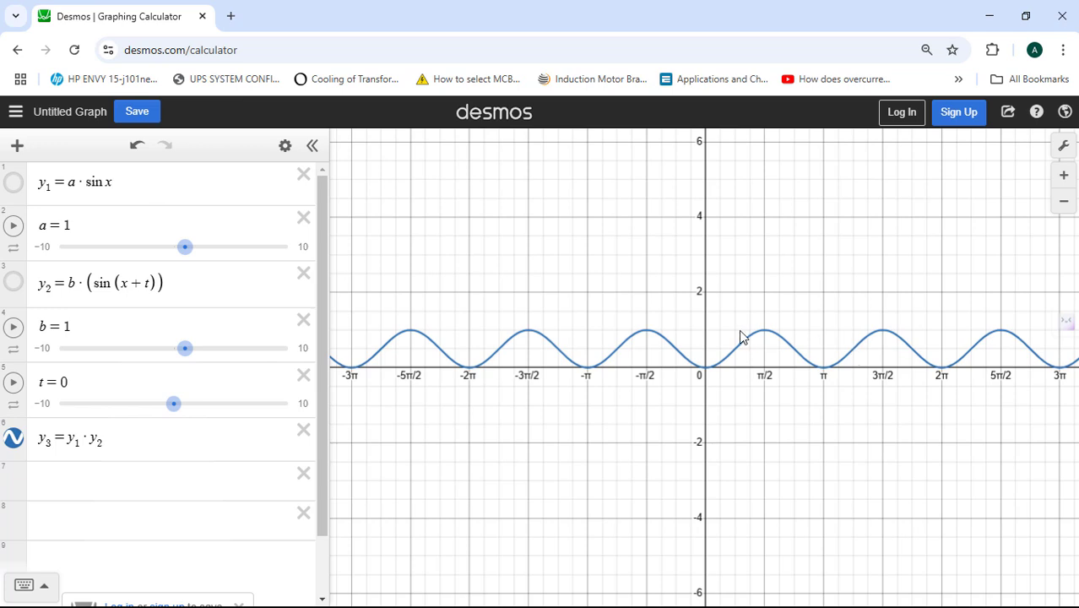
{"action": "left_click", "coordinate": [14, 281]}
{"action": "left_click", "coordinate": [13, 183]}
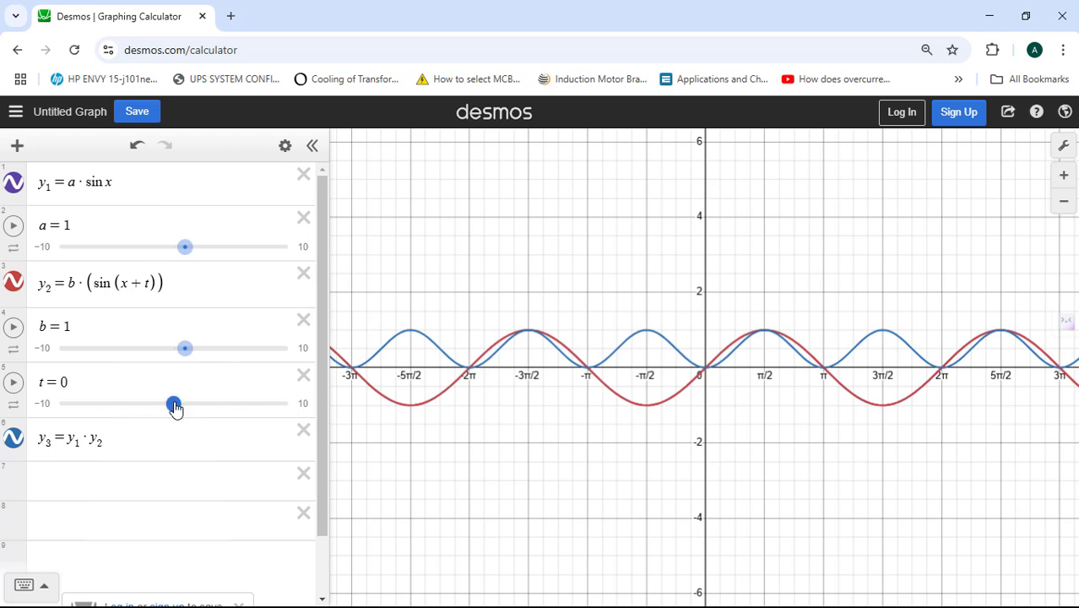
Step: Set the phase shift t to −1.6 and hide y₂ and y₁ so only the product curve is plotted
{"action": "left_click_drag", "start_coordinate": [175, 408], "coordinate": [159, 405]}
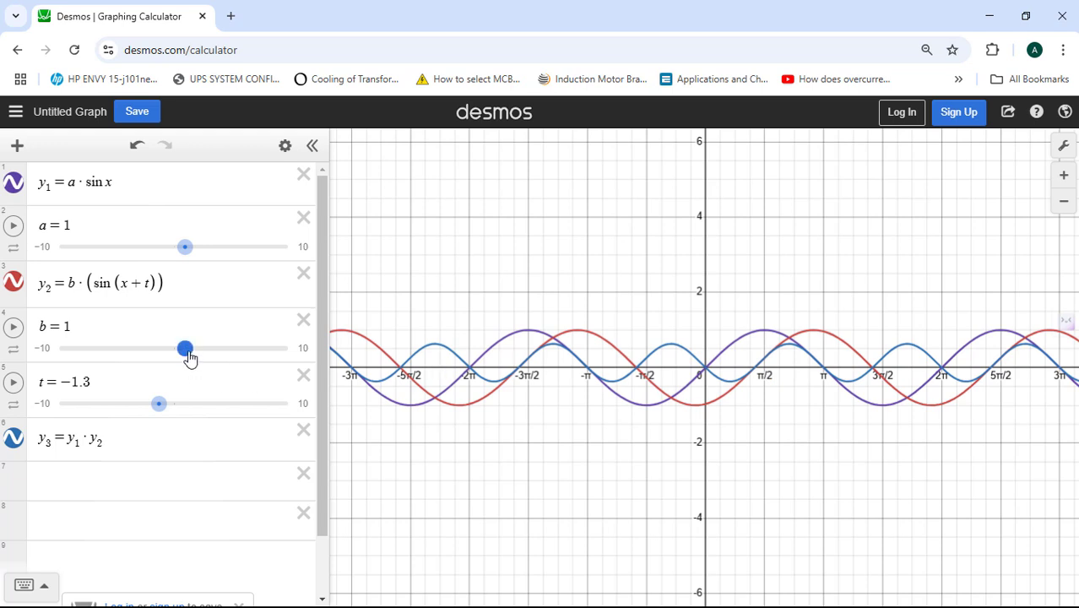
{"action": "left_click", "coordinate": [13, 283]}
{"action": "left_click", "coordinate": [13, 183]}
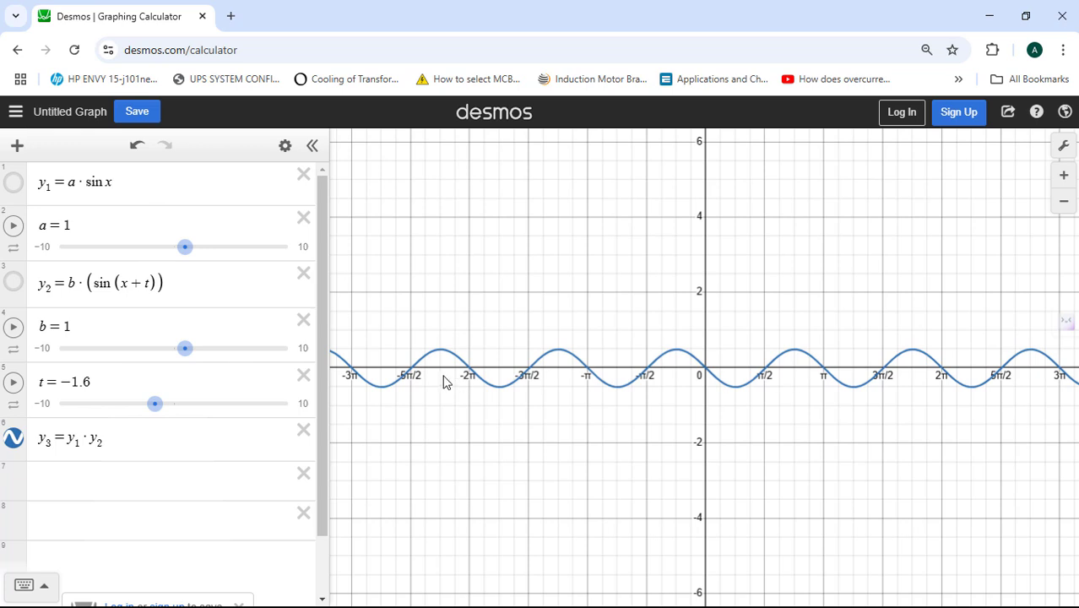
Step: Set t to 1.6, view the y₃ curve on its own, and show y₁ and y₂ again
{"action": "left_click_drag", "start_coordinate": [156, 404], "coordinate": [193, 406]}
{"action": "left_click", "coordinate": [12, 281]}
{"action": "left_click", "coordinate": [12, 183]}
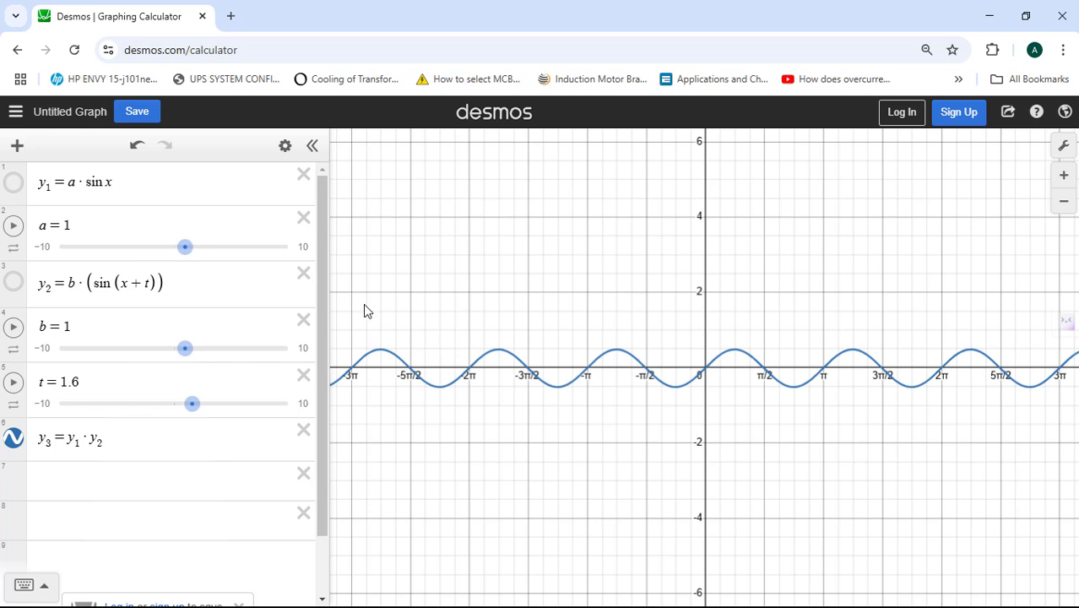
{"action": "left_click", "coordinate": [13, 183]}
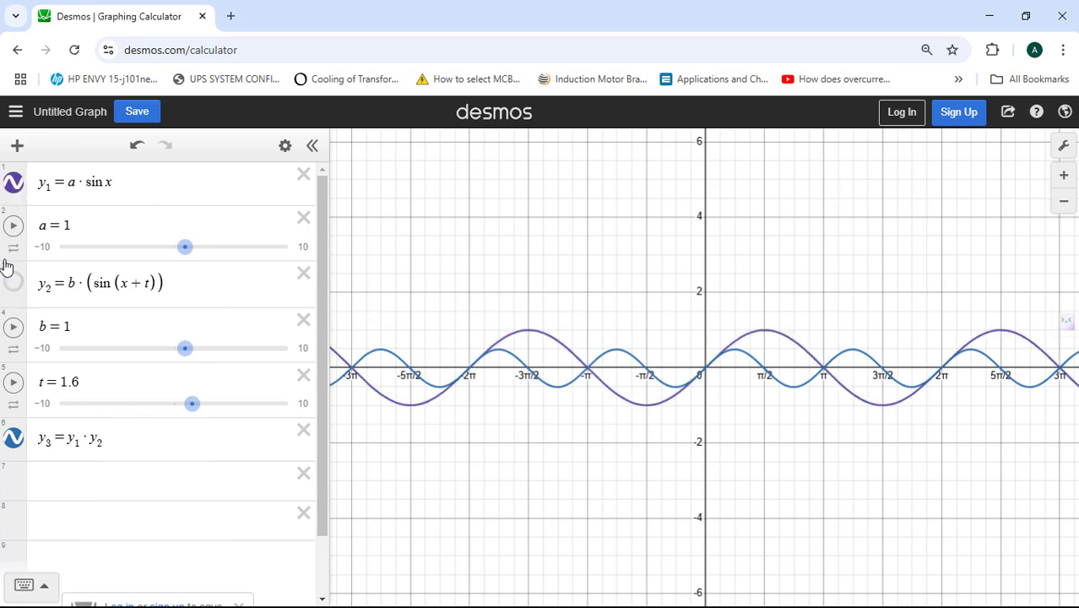
{"action": "left_click", "coordinate": [14, 284]}
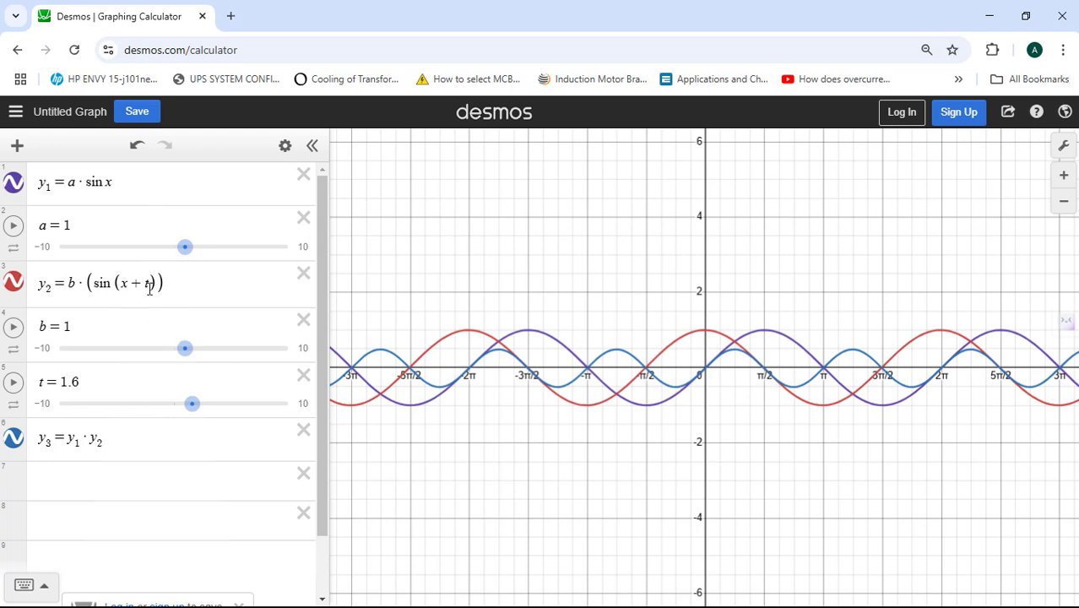
Step: Set t to −0.8 and hide y₂ and y₁ to examine the product curve alone
{"action": "left_click_drag", "start_coordinate": [191, 404], "coordinate": [164, 390]}
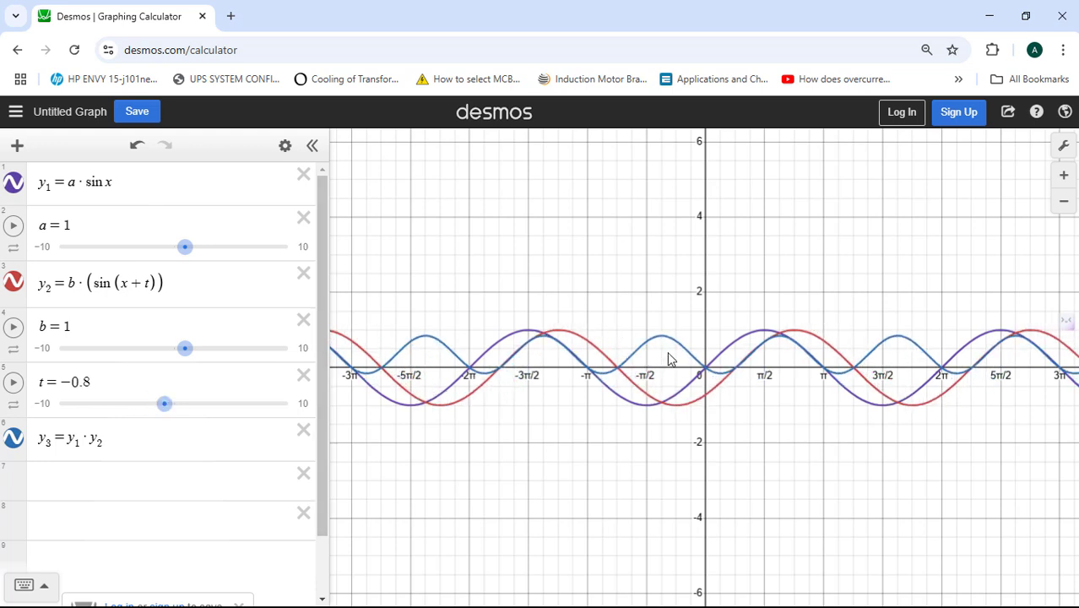
{"action": "left_click", "coordinate": [13, 282]}
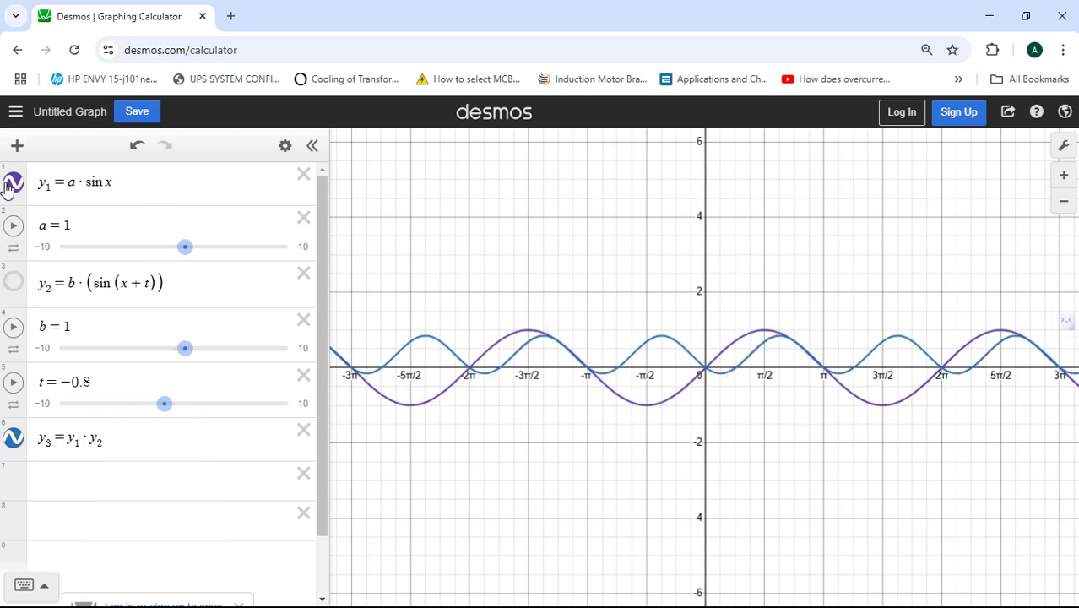
{"action": "left_click", "coordinate": [12, 184]}
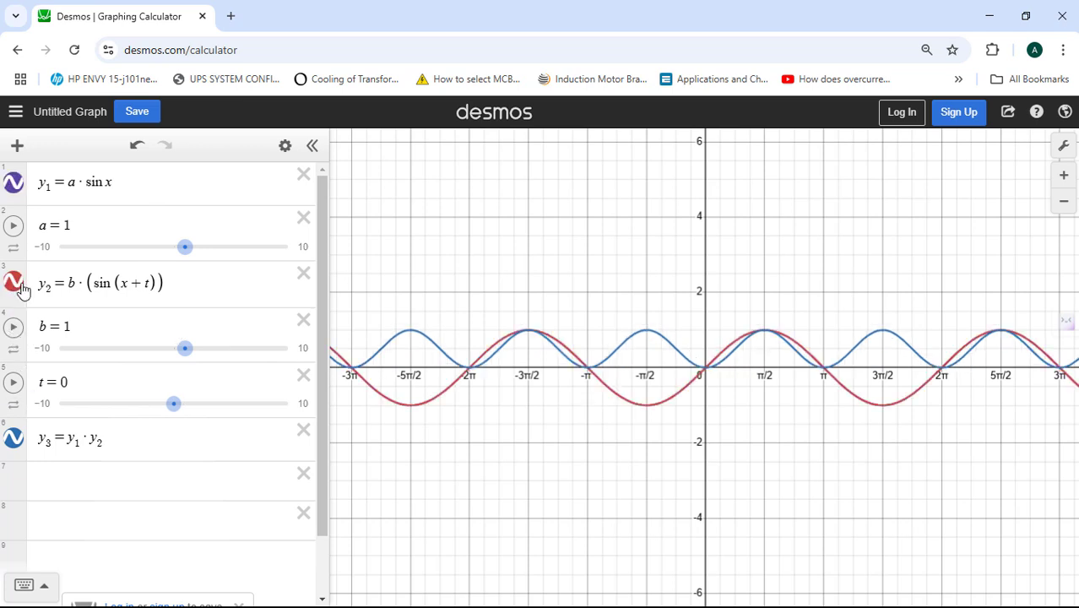
Step: Isolate the y₃ curve at t = 0 by hiding y₂ and y₁, and show both sine waves again
{"action": "left_click", "coordinate": [17, 285]}
{"action": "left_click", "coordinate": [12, 188]}
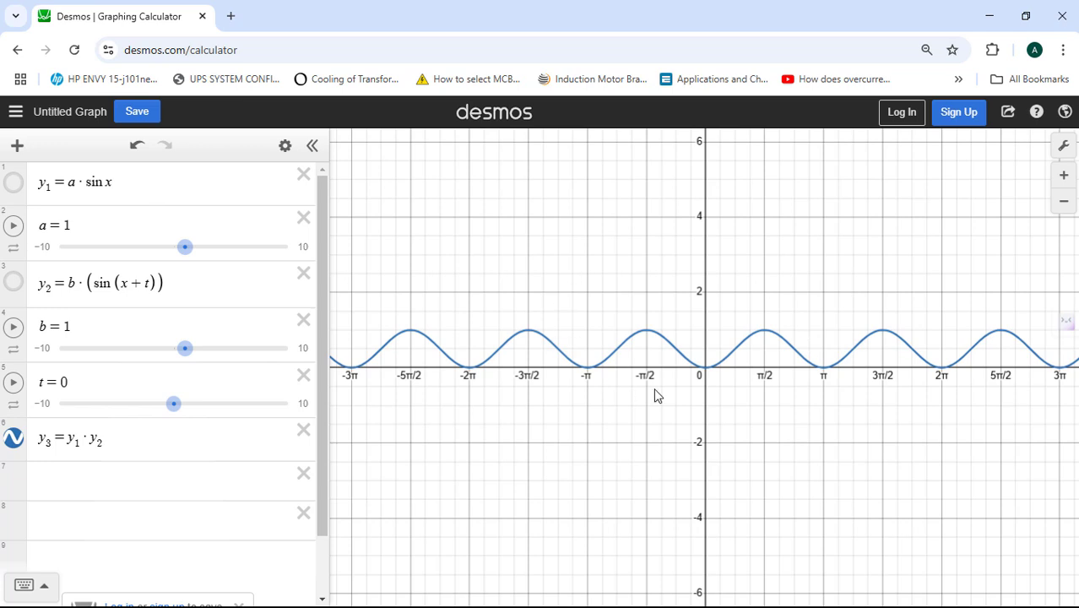
{"action": "left_click", "coordinate": [13, 283]}
{"action": "left_click", "coordinate": [13, 182]}
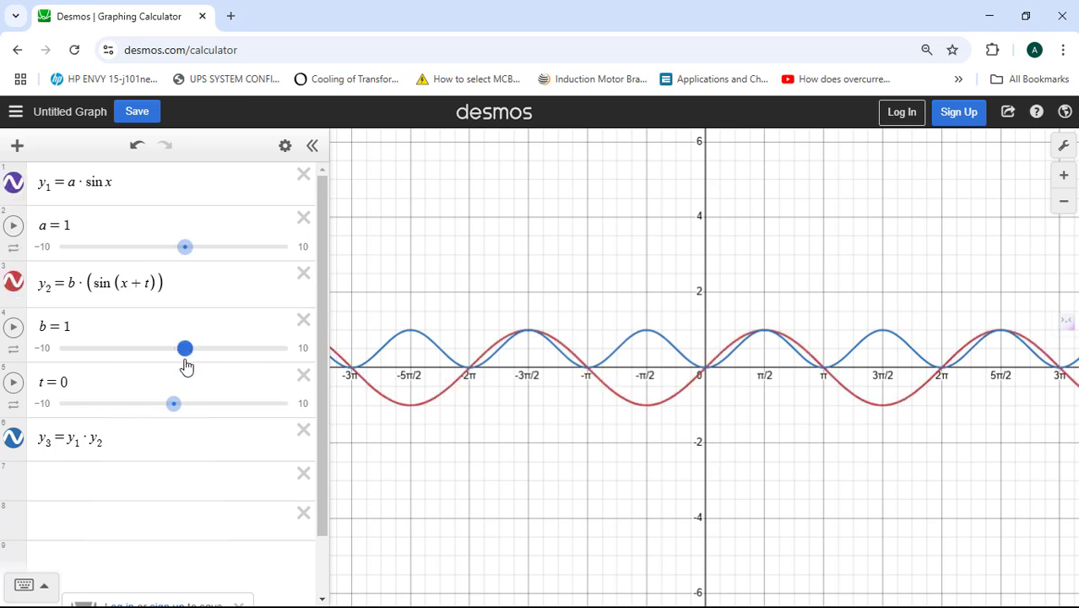
Step: Set t to −1.6, hide y₁ and y₂ to examine y₃ alone, and show both curves again
{"action": "left_click_drag", "start_coordinate": [173, 405], "coordinate": [155, 397]}
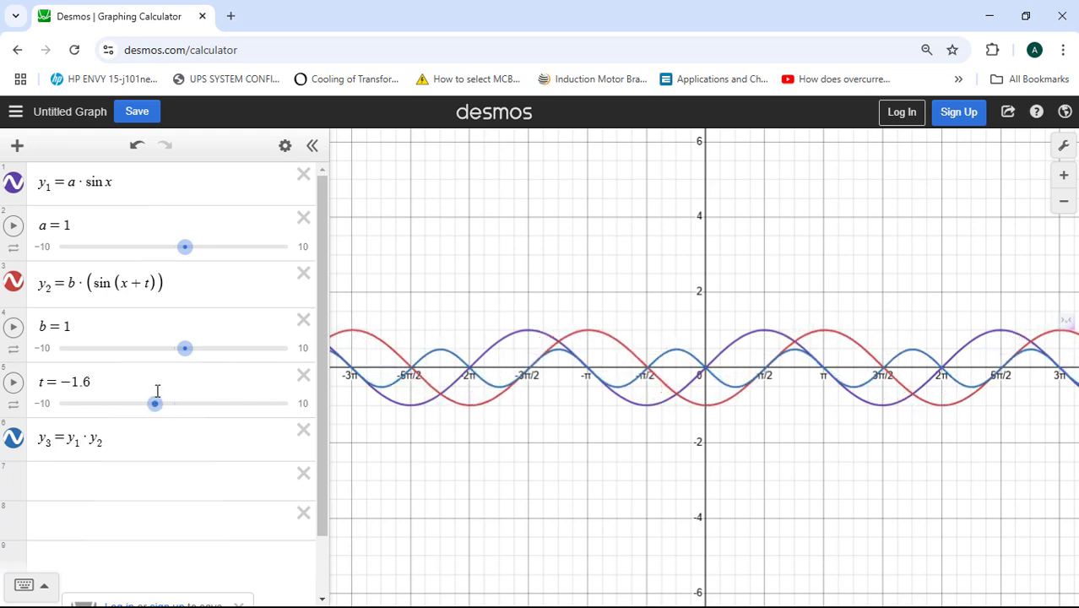
{"action": "left_click", "coordinate": [13, 183]}
{"action": "left_click", "coordinate": [13, 282]}
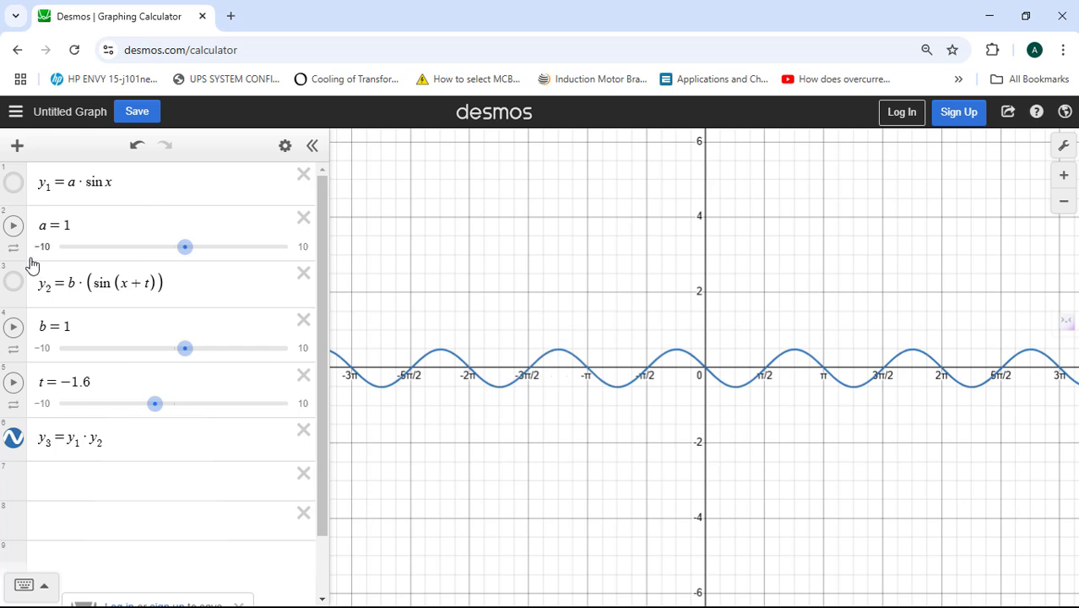
{"action": "left_click", "coordinate": [13, 281]}
{"action": "left_click", "coordinate": [13, 182]}
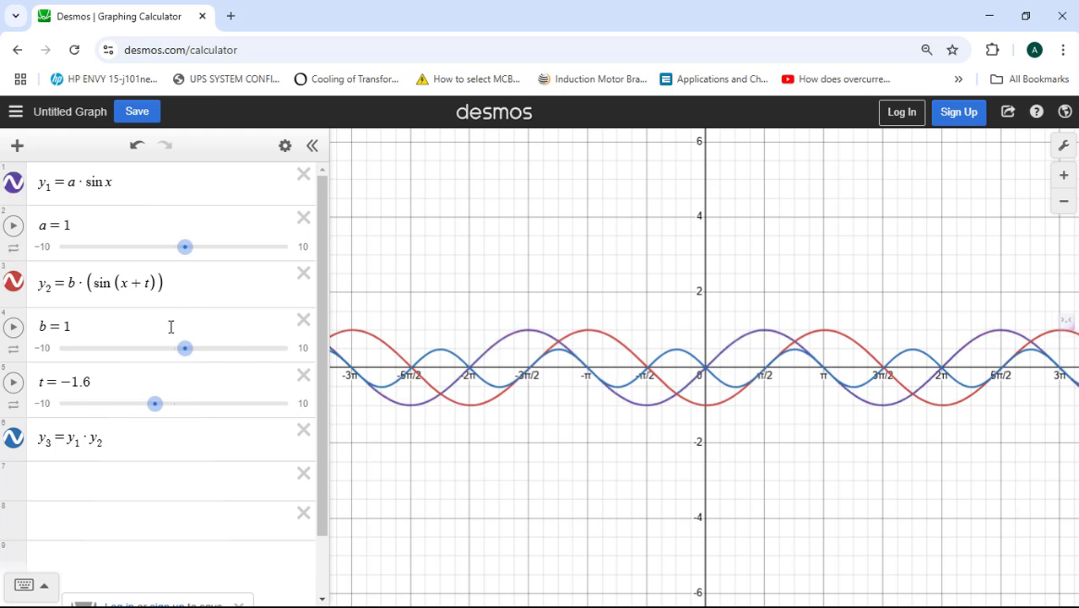
Step: Return t to 0, hide y₂ and y₁ to view only y₃, and restore both sine curves
{"action": "left_click_drag", "start_coordinate": [152, 407], "coordinate": [172, 408]}
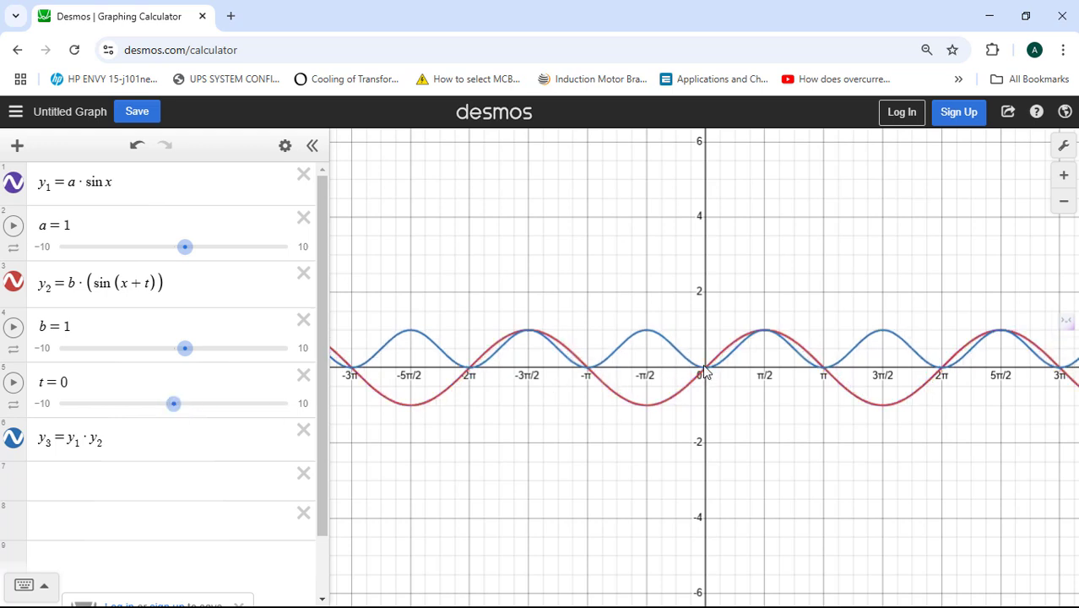
{"action": "left_click", "coordinate": [12, 281]}
{"action": "left_click", "coordinate": [13, 183]}
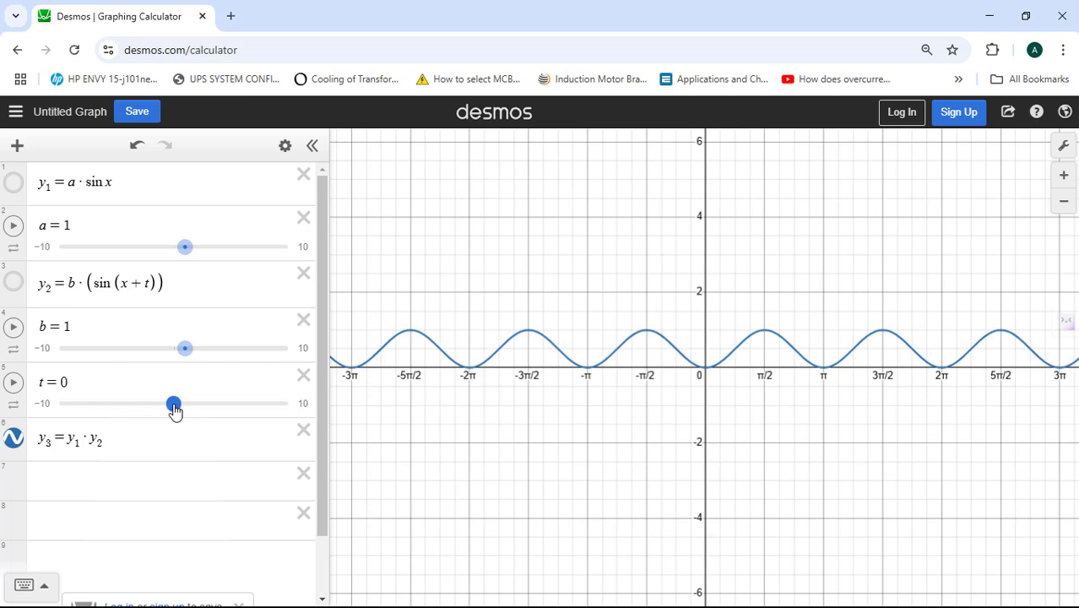
{"action": "left_click", "coordinate": [14, 281]}
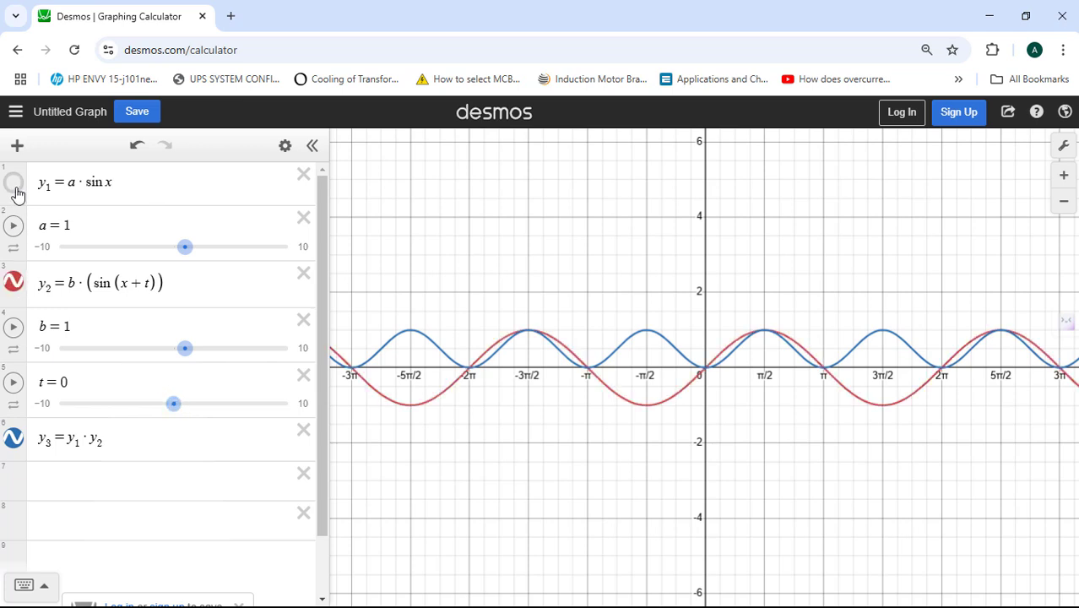
{"action": "left_click", "coordinate": [15, 189]}
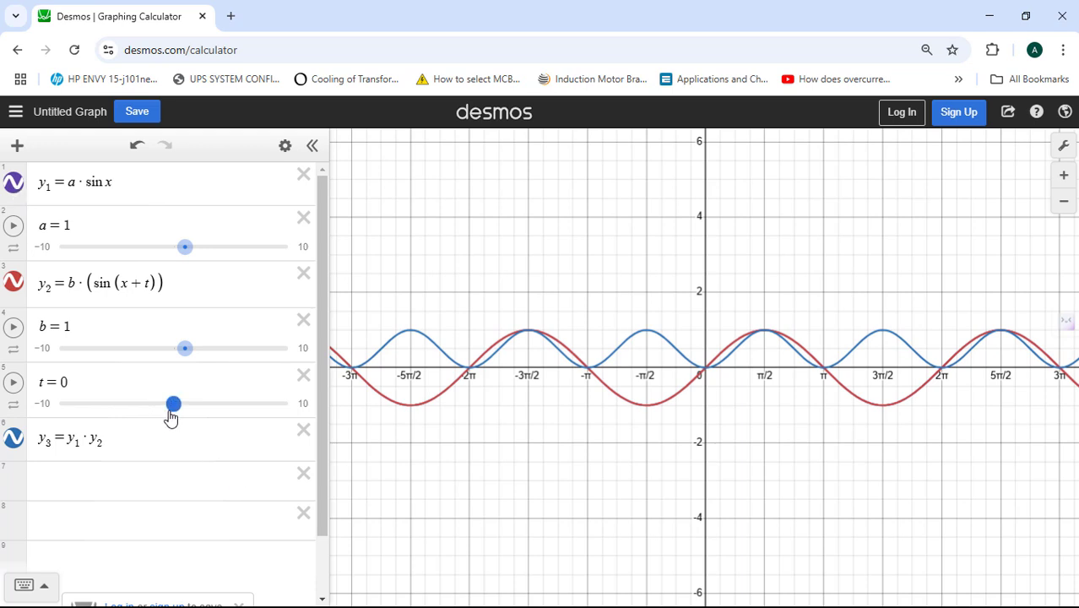
Step: Set the phase shift t to −0.8 and hide y₂ and y₁ to leave only the product curve y₃
{"action": "left_click_drag", "start_coordinate": [171, 417], "coordinate": [163, 414]}
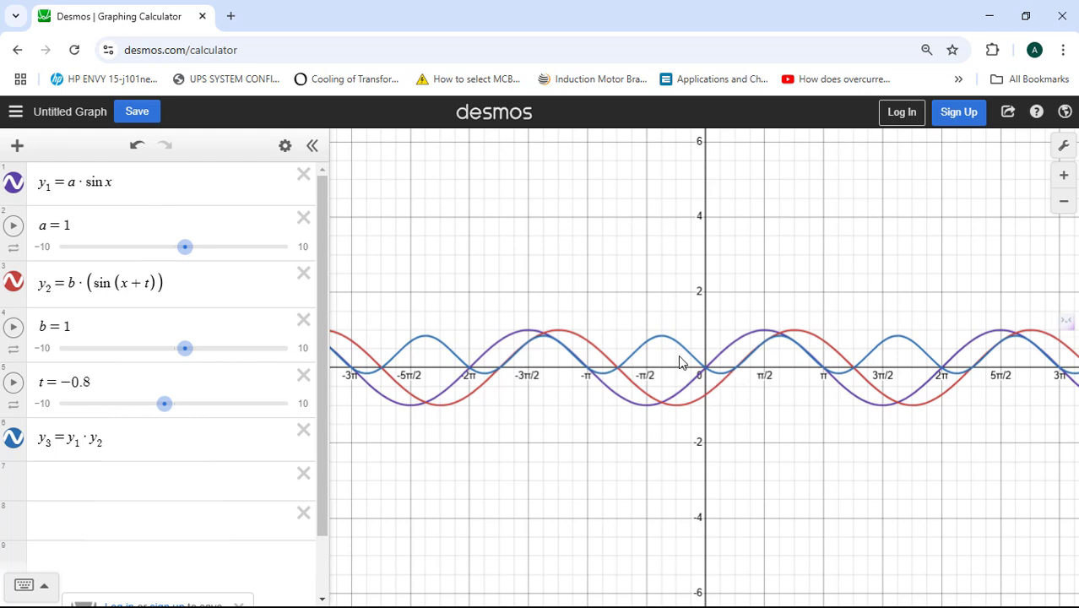
{"action": "left_click", "coordinate": [14, 283]}
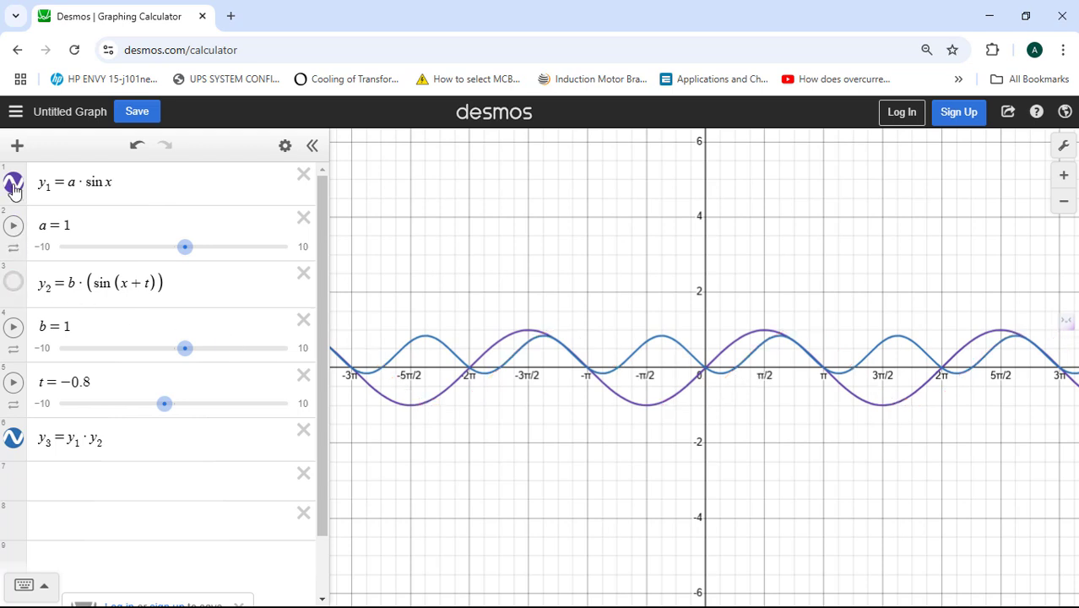
{"action": "left_click", "coordinate": [14, 184]}
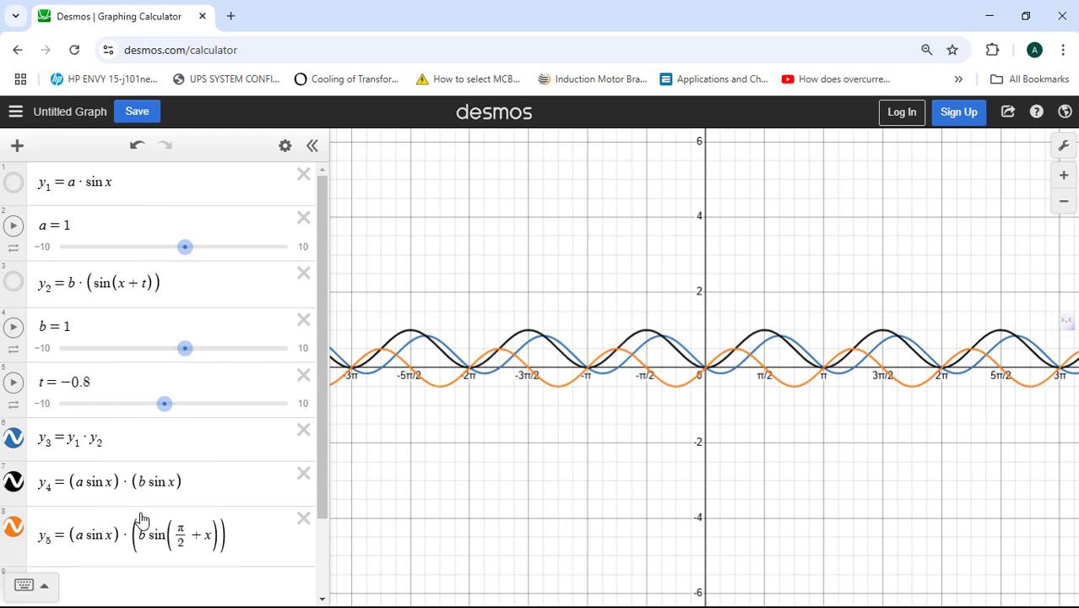
Step: Hide the product curves y₄ and y₅ to view y₃ alone, and hide y₃ as well
{"action": "left_click", "coordinate": [13, 481]}
{"action": "left_click", "coordinate": [12, 526]}
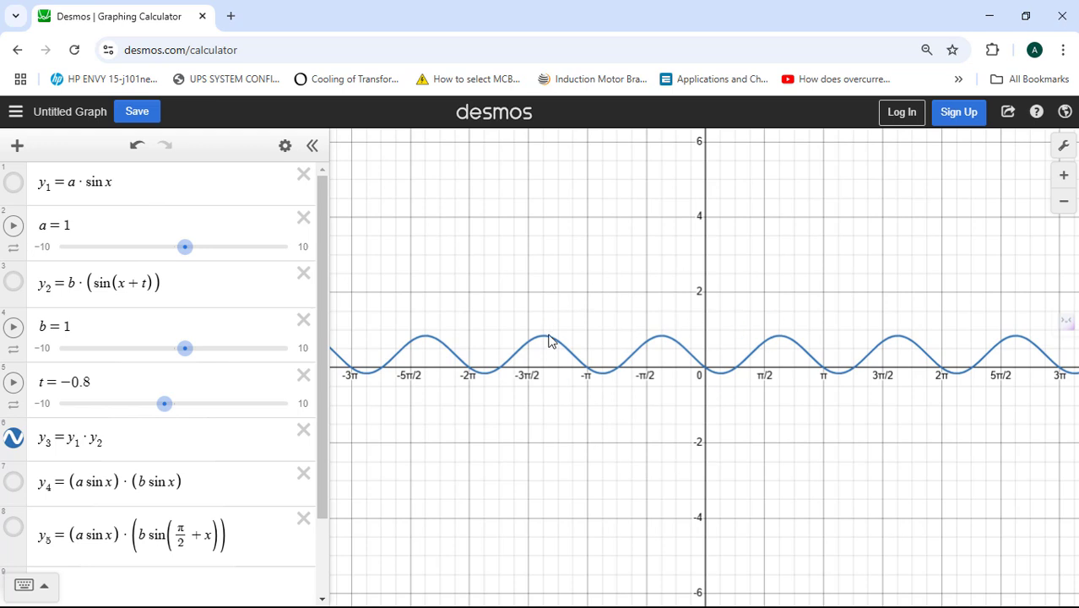
{"action": "left_click", "coordinate": [12, 438]}
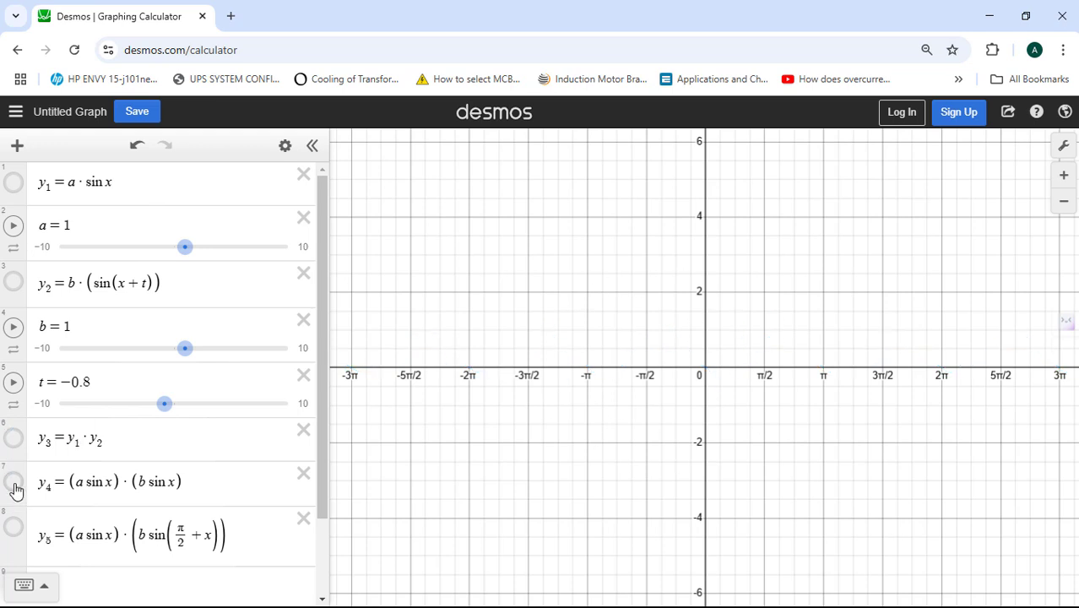
Step: Show the curves y₄, y₅ and y₃ one after another to compare the three products
{"action": "left_click", "coordinate": [14, 482]}
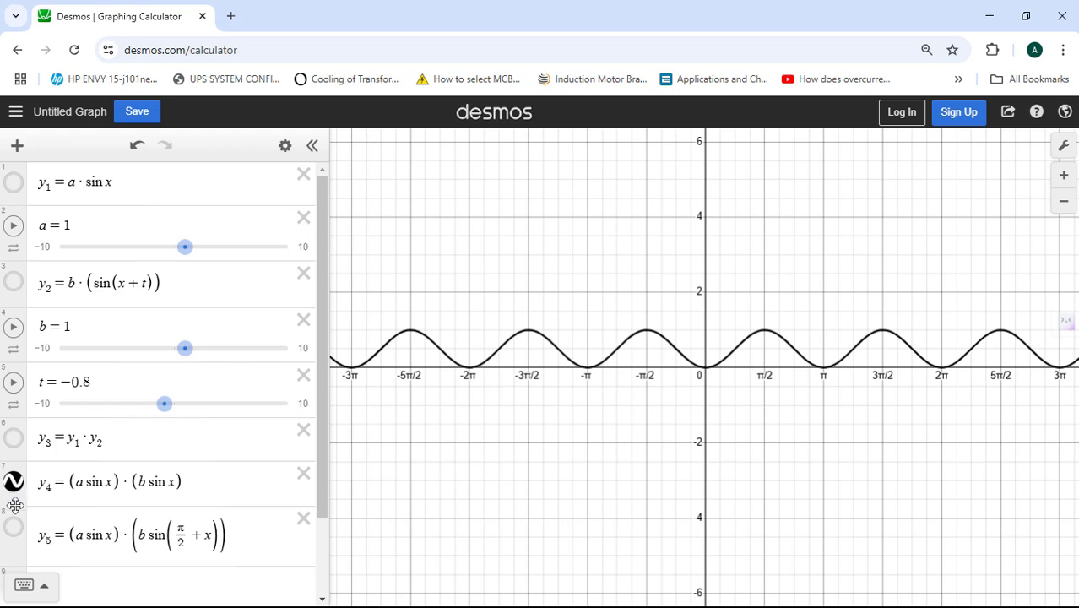
{"action": "left_click", "coordinate": [13, 525]}
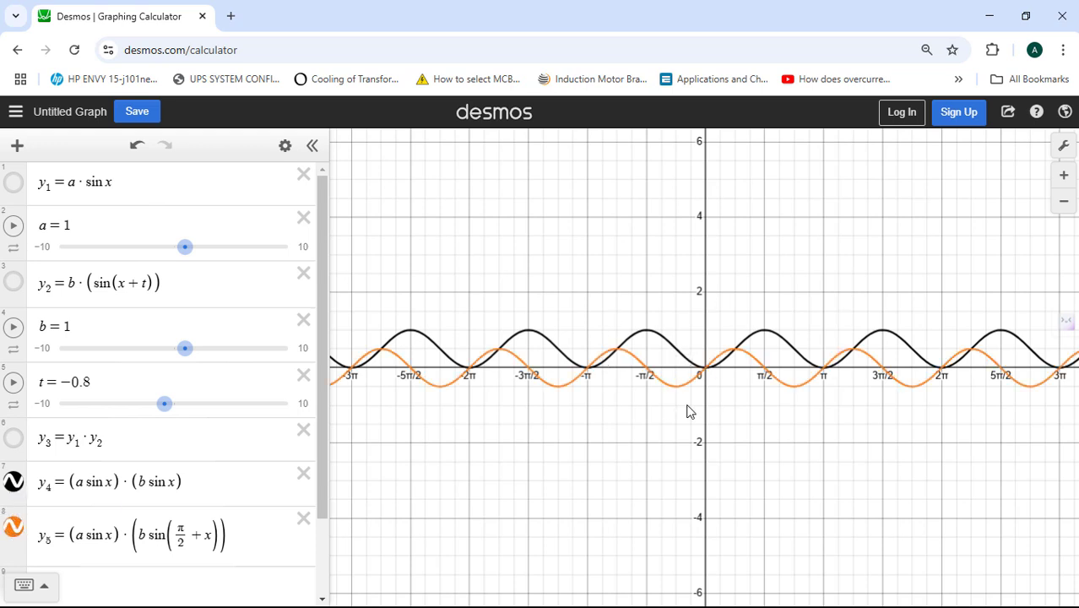
{"action": "left_click", "coordinate": [14, 439]}
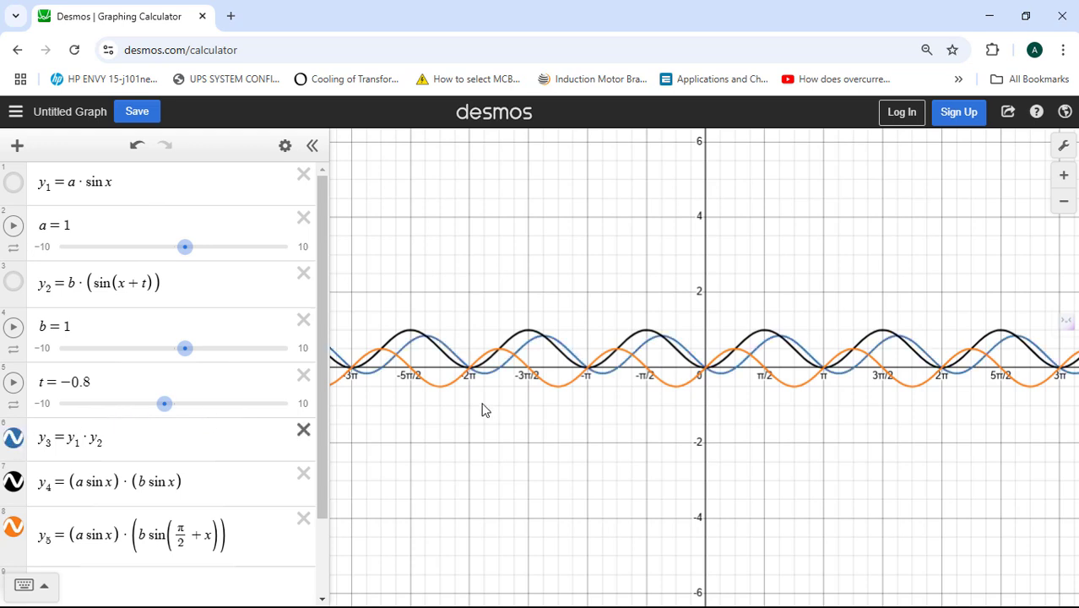
Step: View y₃ without y₄ and y₅, show both again for comparison, and hide y₅ to leave y₃ and y₄
{"action": "left_click", "coordinate": [14, 481]}
{"action": "left_click", "coordinate": [13, 525]}
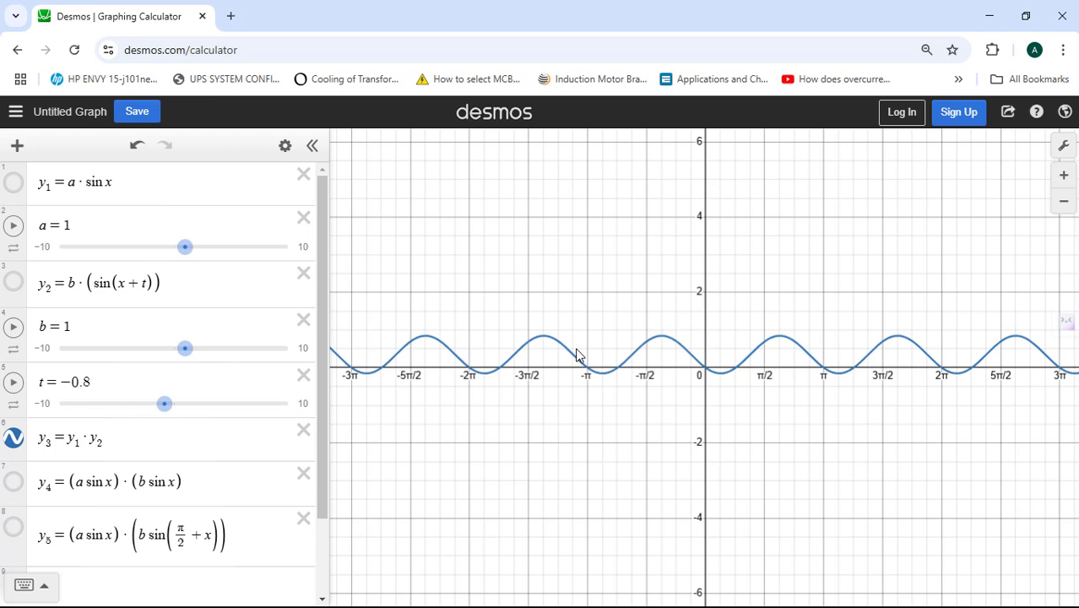
{"action": "left_click", "coordinate": [12, 485]}
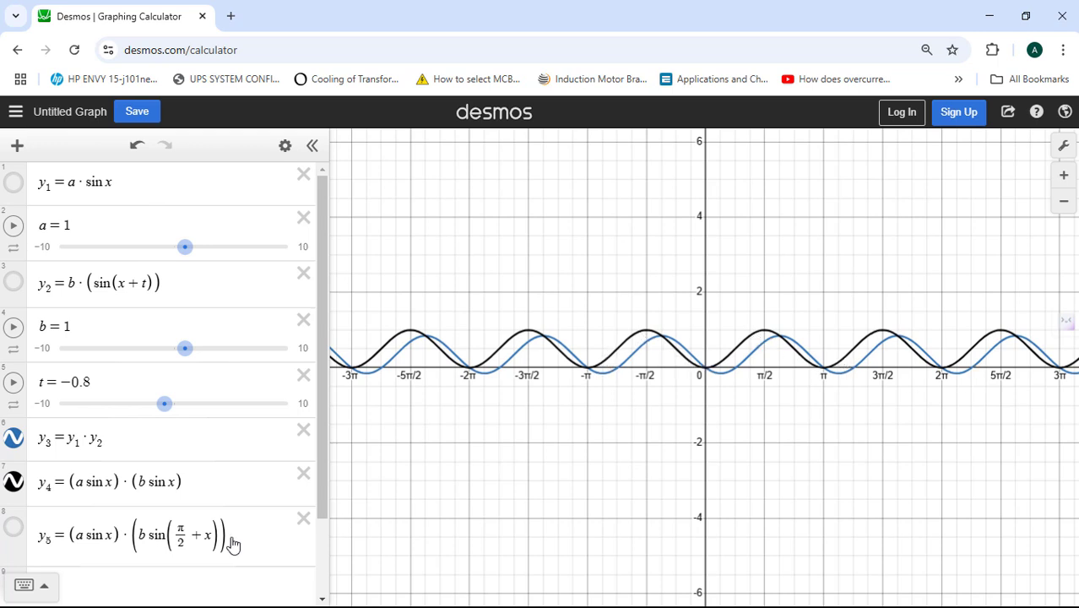
{"action": "left_click", "coordinate": [12, 527]}
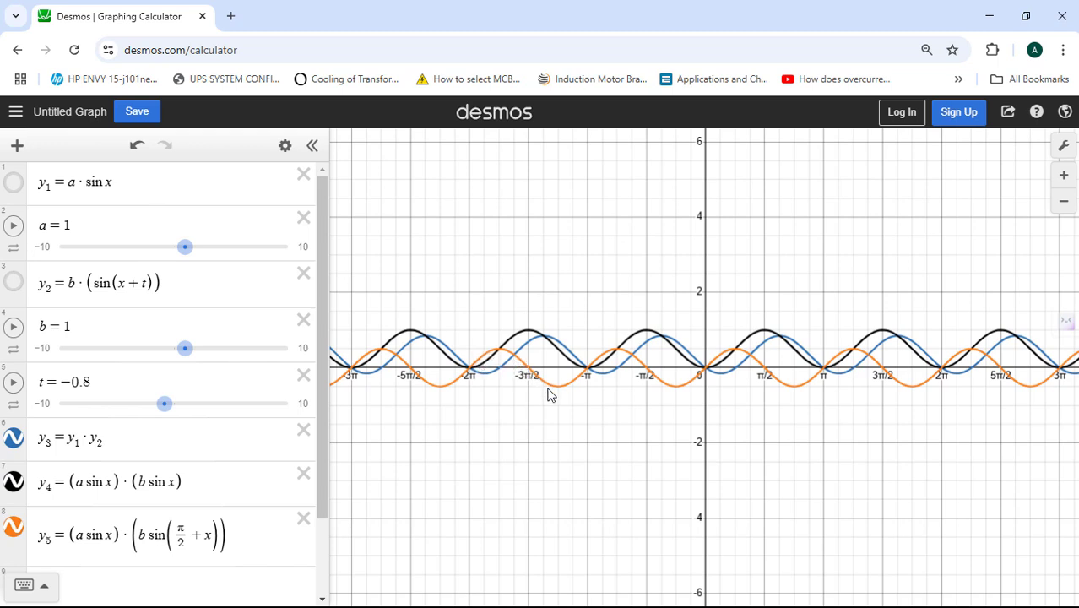
{"action": "left_click", "coordinate": [13, 528]}
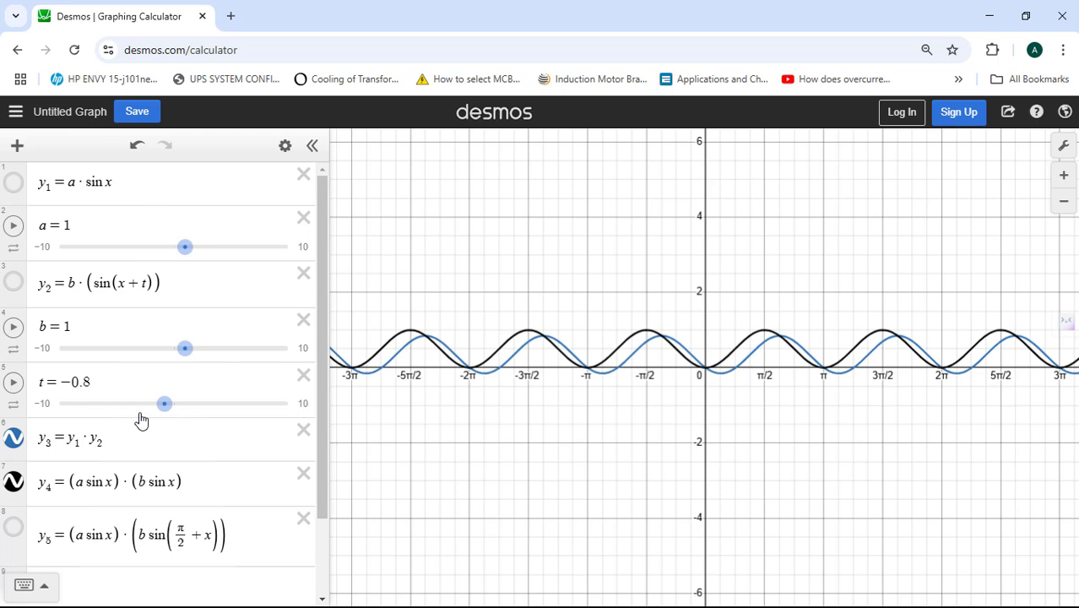
Step: Move the phase shift t to −0.2, −1.1 and −0.1 to compare y₃ with the in-phase product y₄
{"action": "left_click_drag", "start_coordinate": [164, 408], "coordinate": [172, 409]}
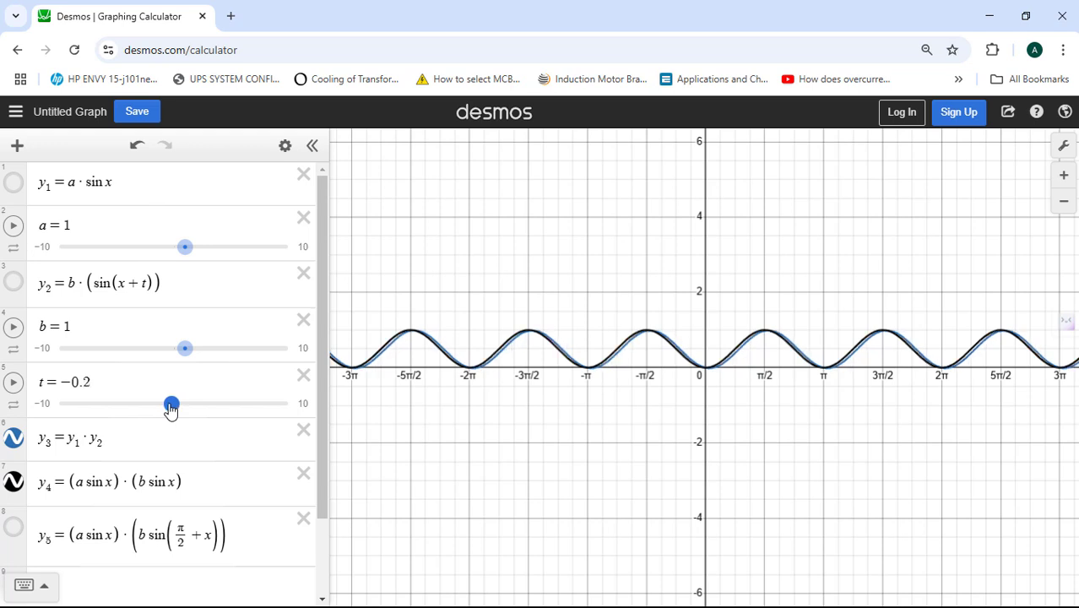
{"action": "left_click_drag", "start_coordinate": [171, 408], "coordinate": [162, 406]}
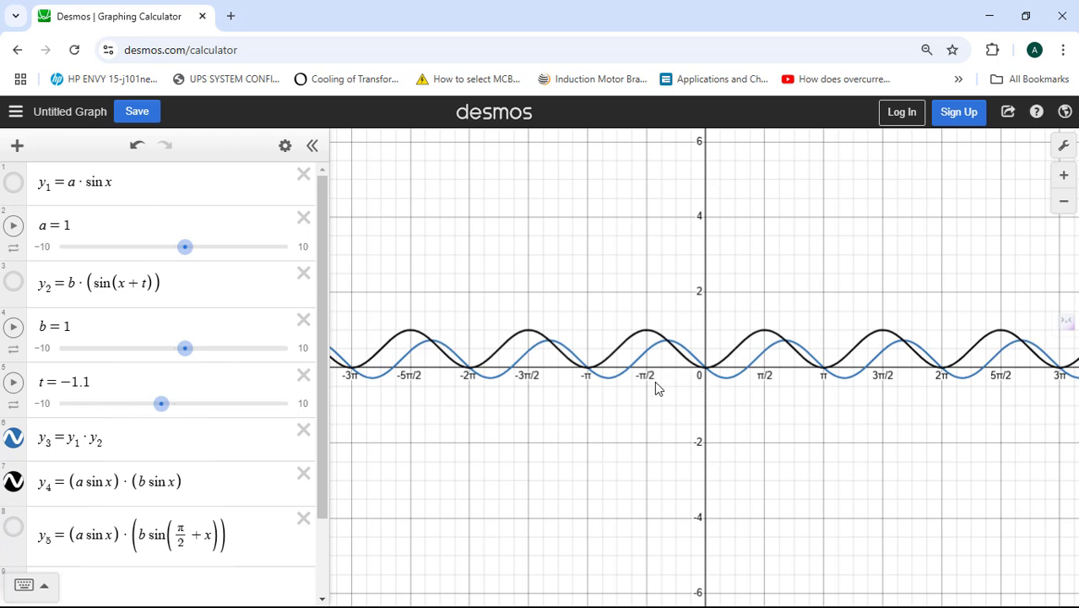
{"action": "left_click_drag", "start_coordinate": [162, 403], "coordinate": [173, 405]}
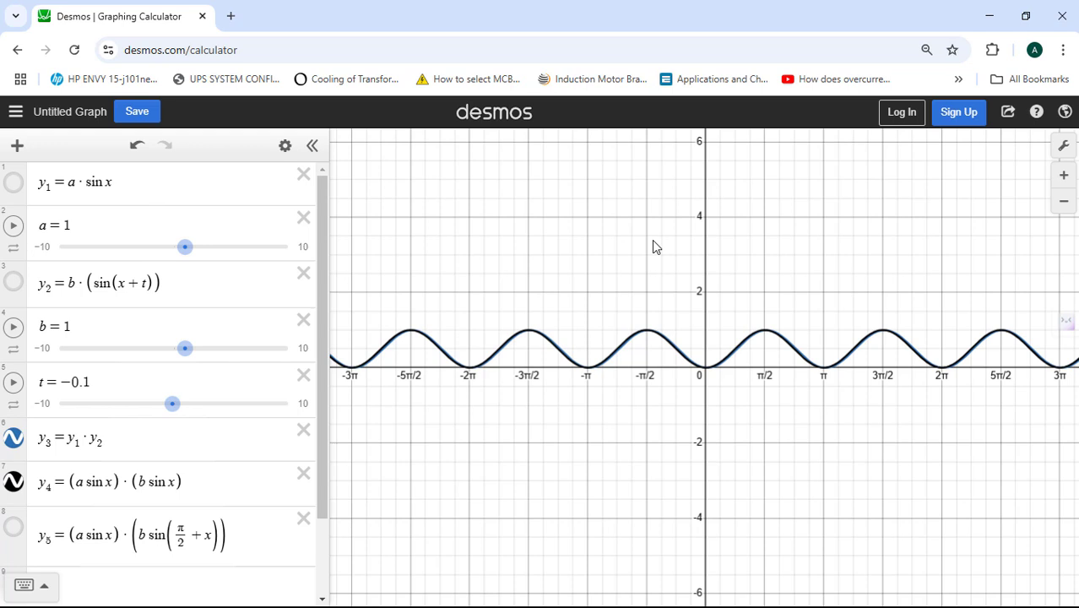